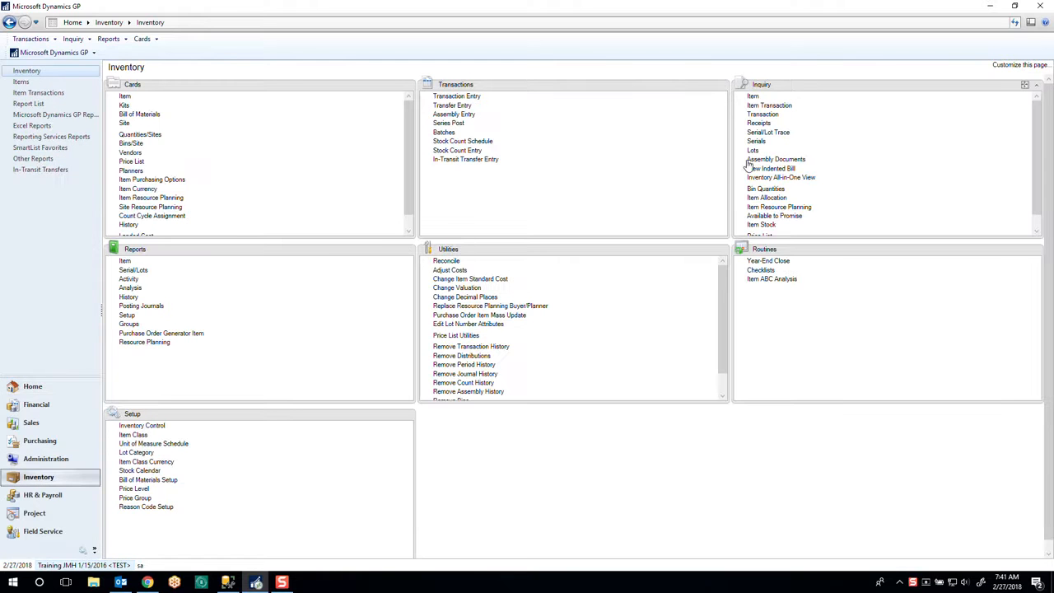
- Look up item 6A379 in the inventory Item Transaction Inquiry, and close the inquiry
left_click(761, 106)
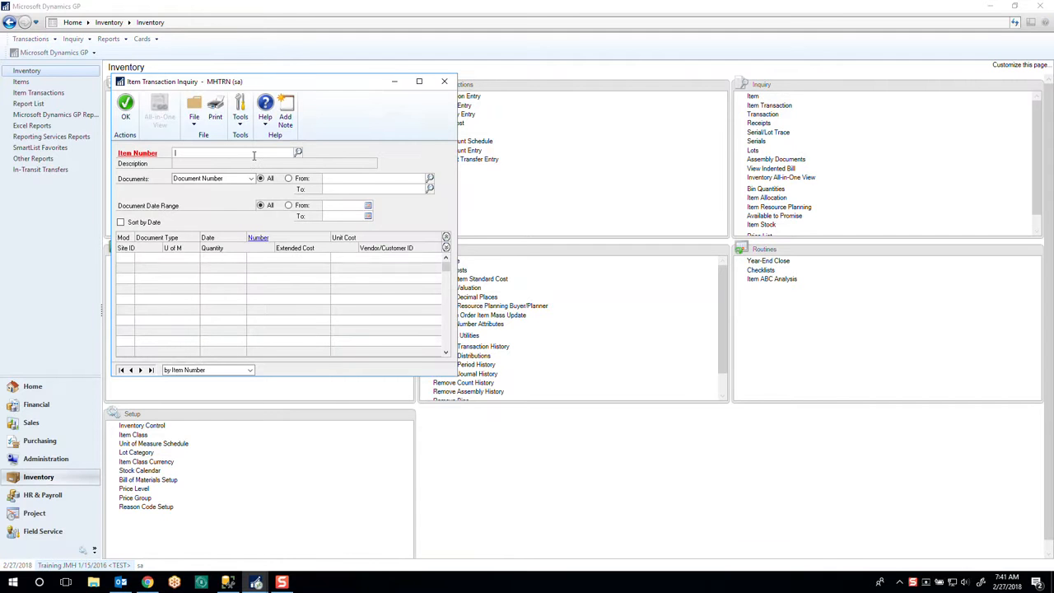
left_click(253, 155)
type("6A379")
left_click(125, 102)
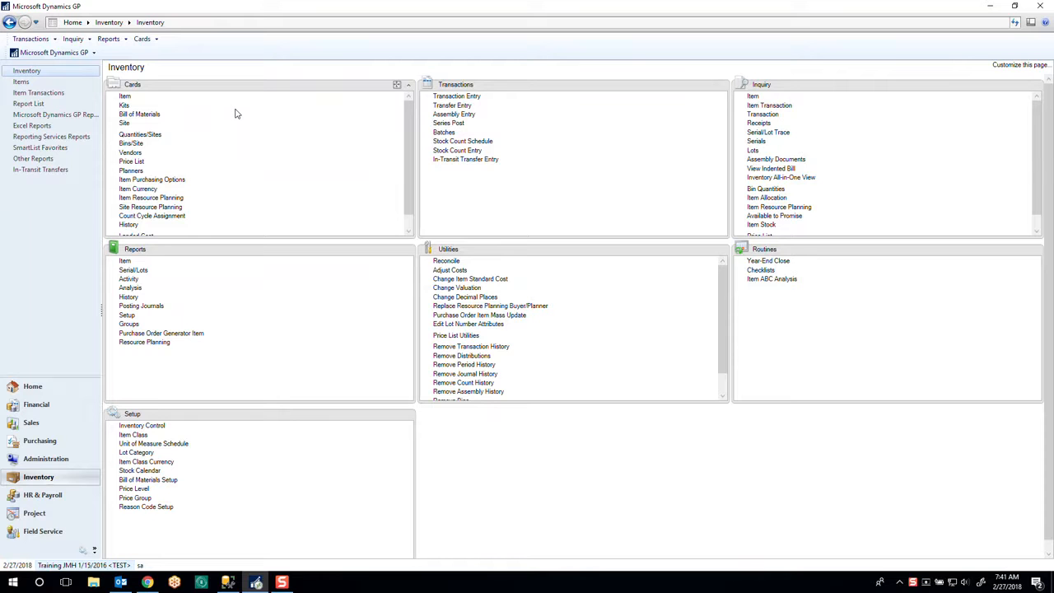
- View item 6A379 and its quantities across all sites in Item Inquiry, and close the inquiry
left_click(754, 97)
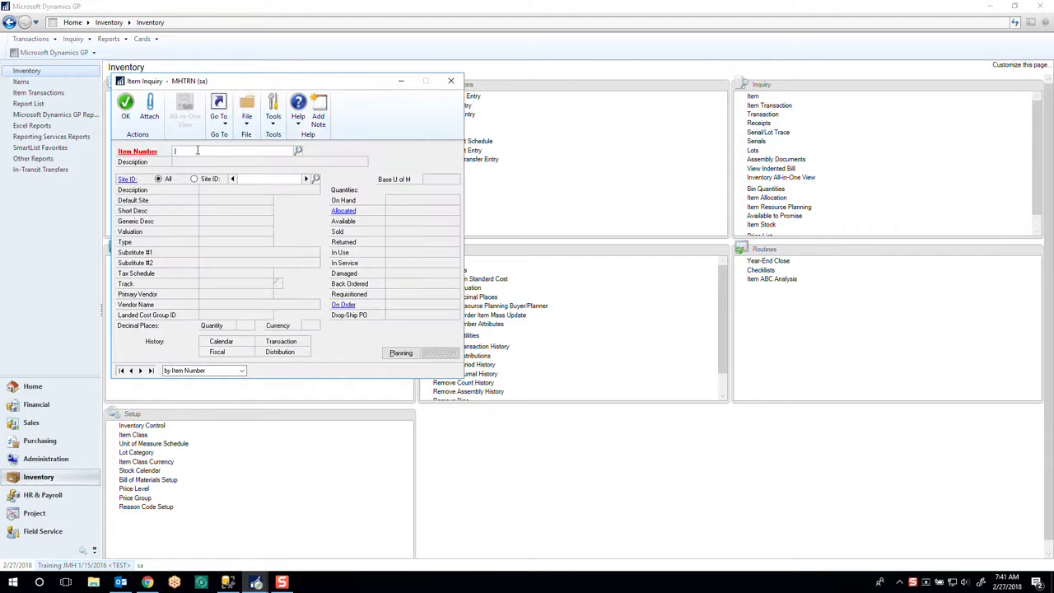
type("6A379")
left_click(298, 151)
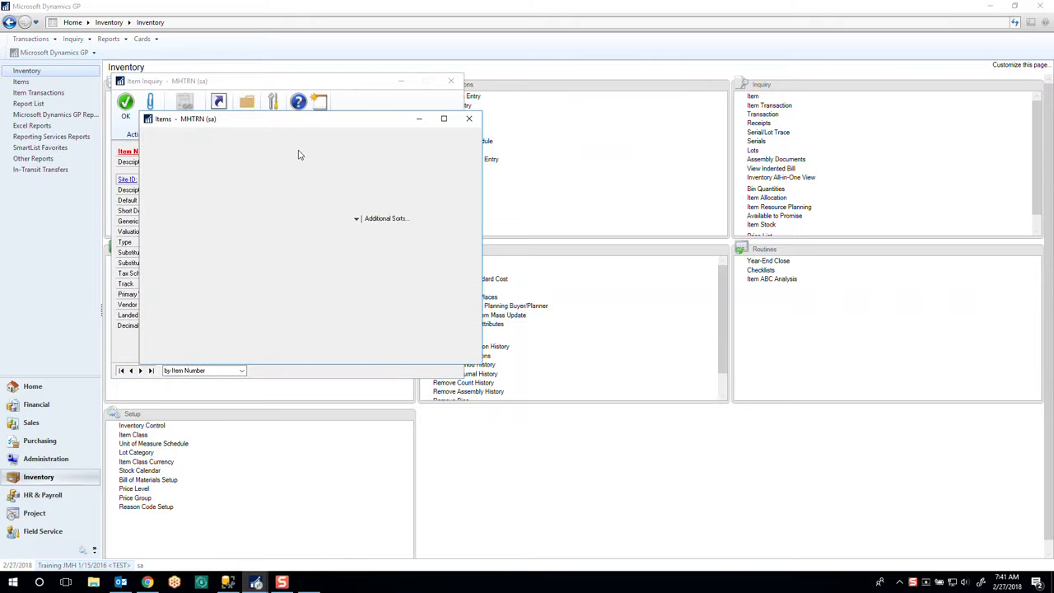
double_click(191, 233)
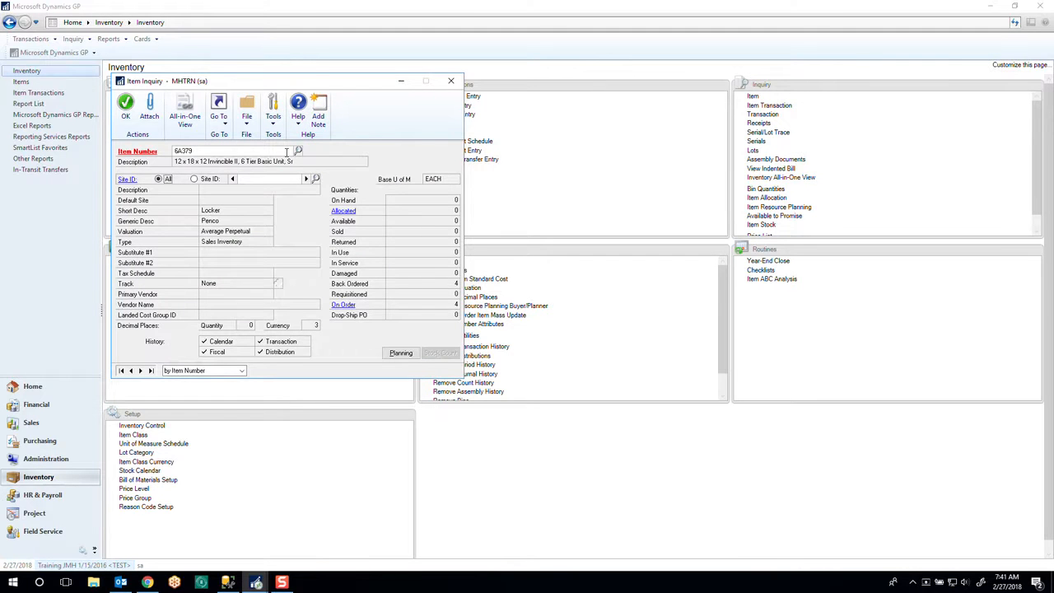
left_click(451, 80)
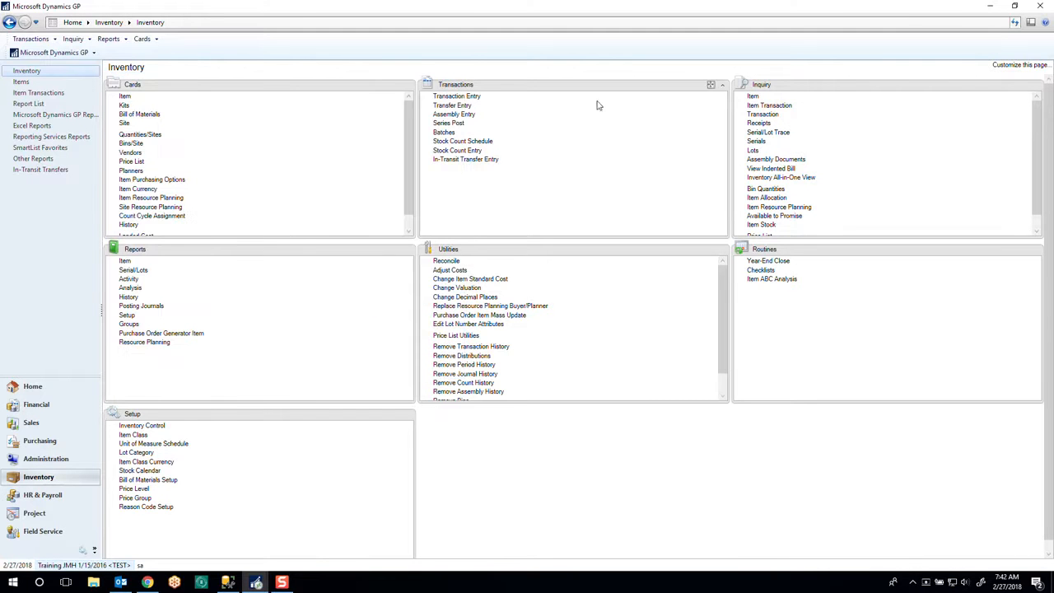
- Check the transaction history of item 6A379 for all documents and dates in Item Transaction Inquiry, and close it
left_click(789, 107)
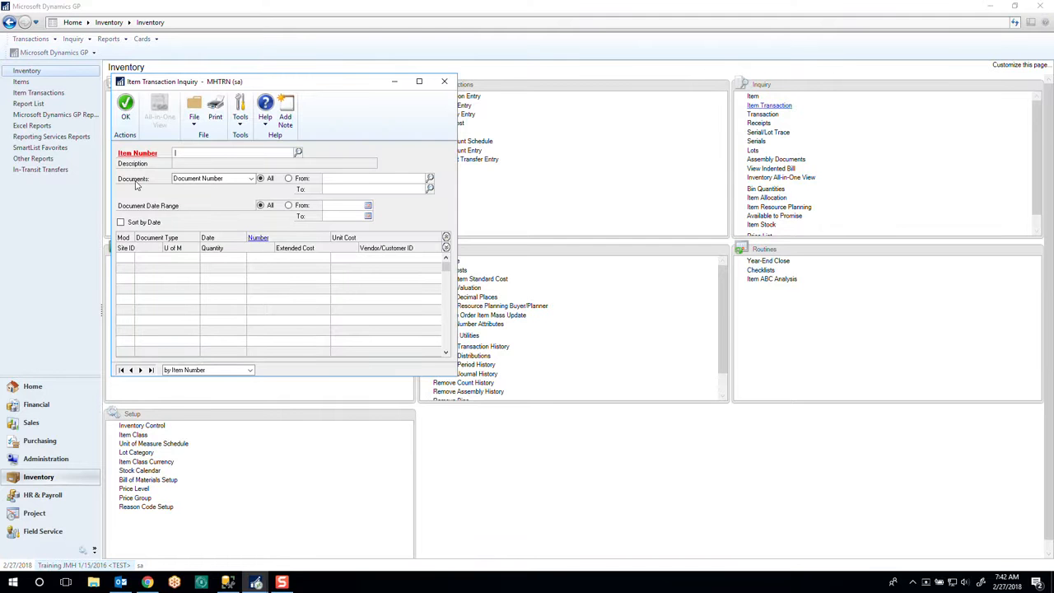
type("6A")
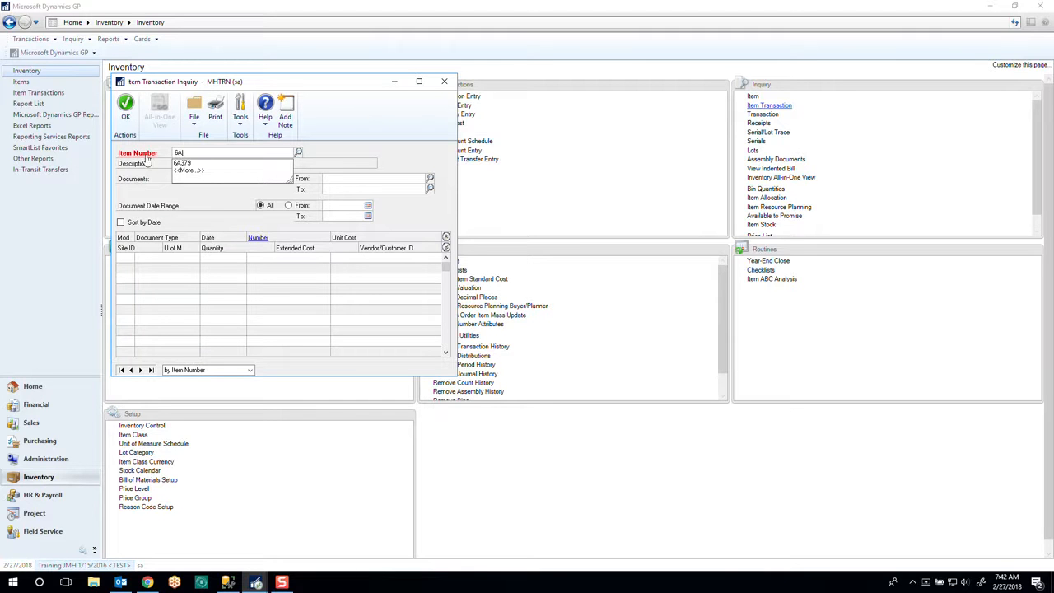
left_click(183, 164)
left_click(298, 152)
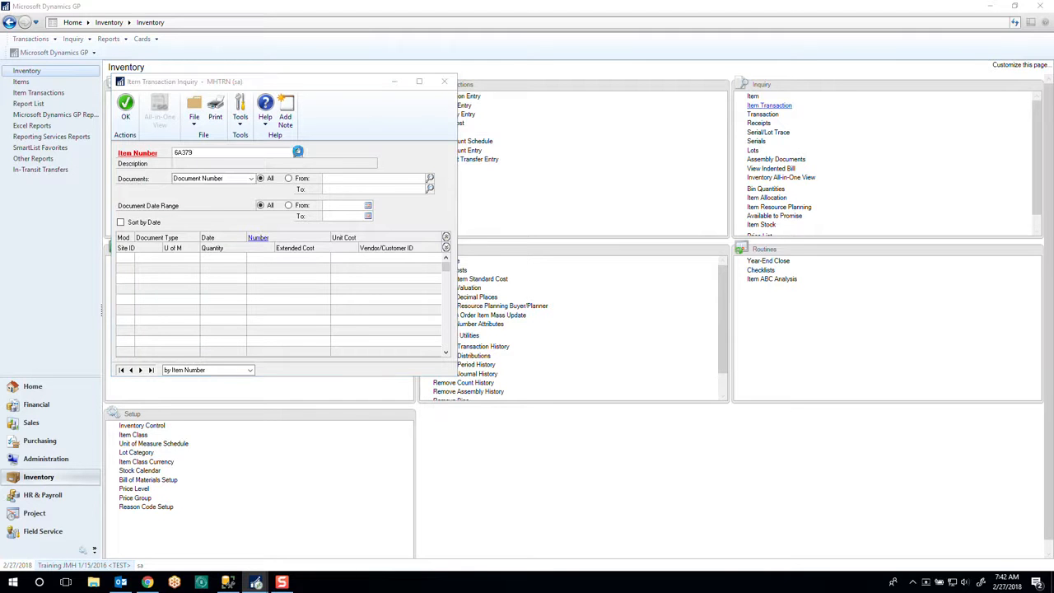
double_click(207, 231)
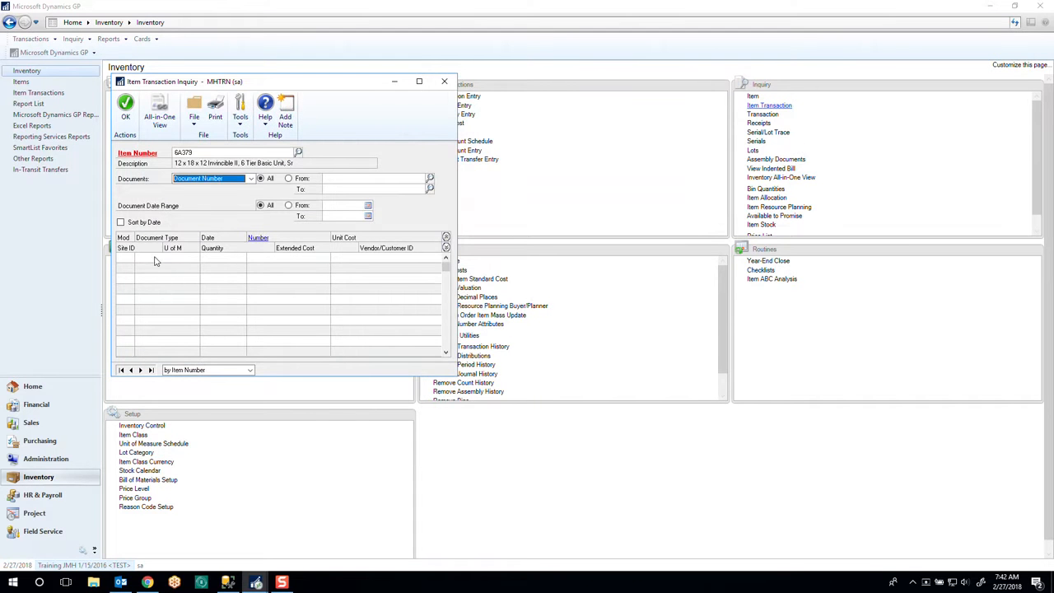
left_click_drag(446, 268, 445, 349)
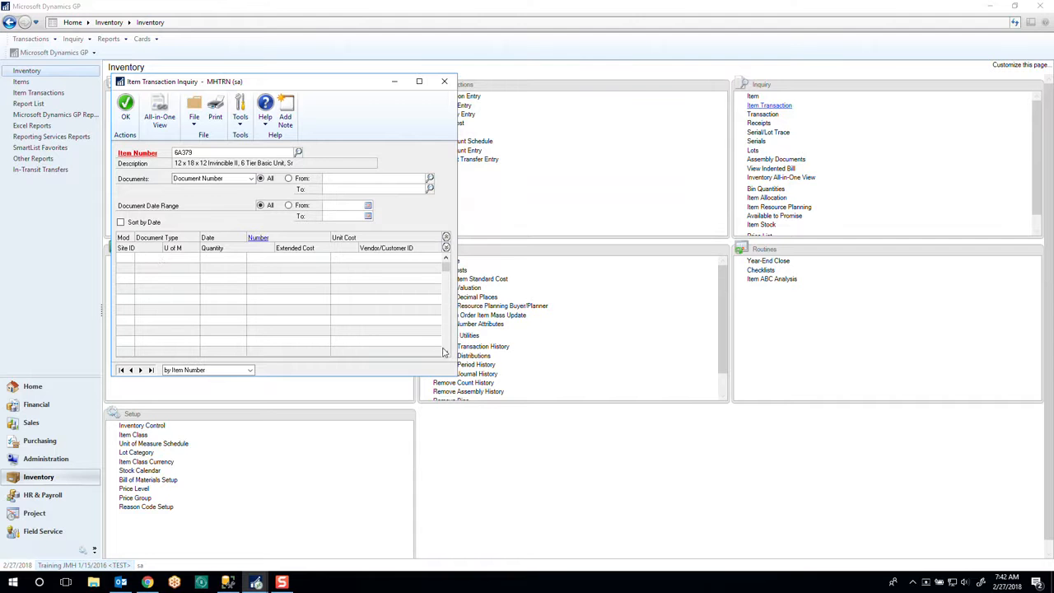
left_click(446, 81)
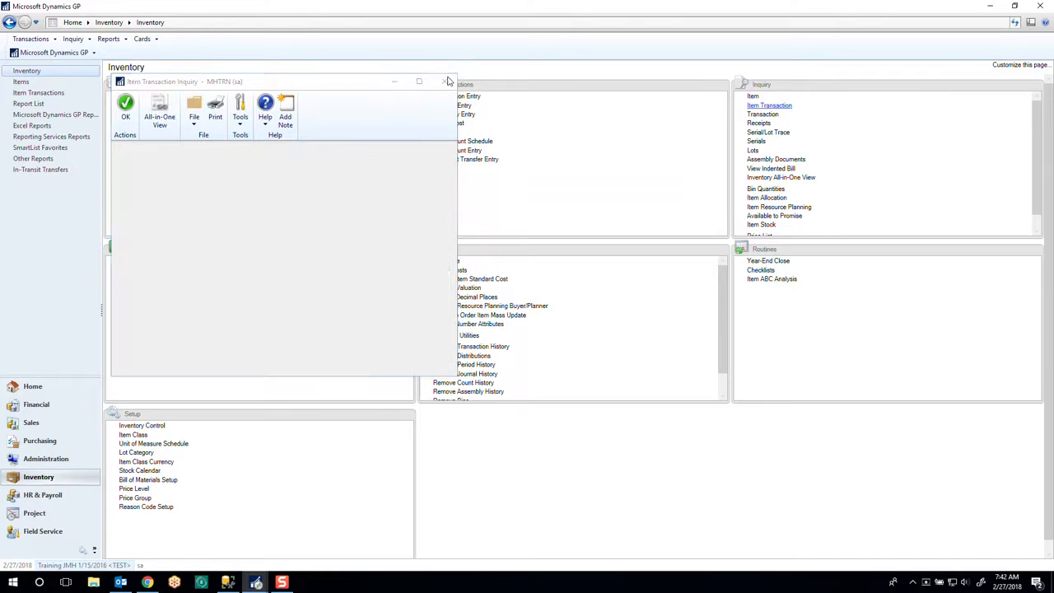
- Review the costs and valuation method on the Item Maintenance card for item 6A379, and close the card
left_click(125, 96)
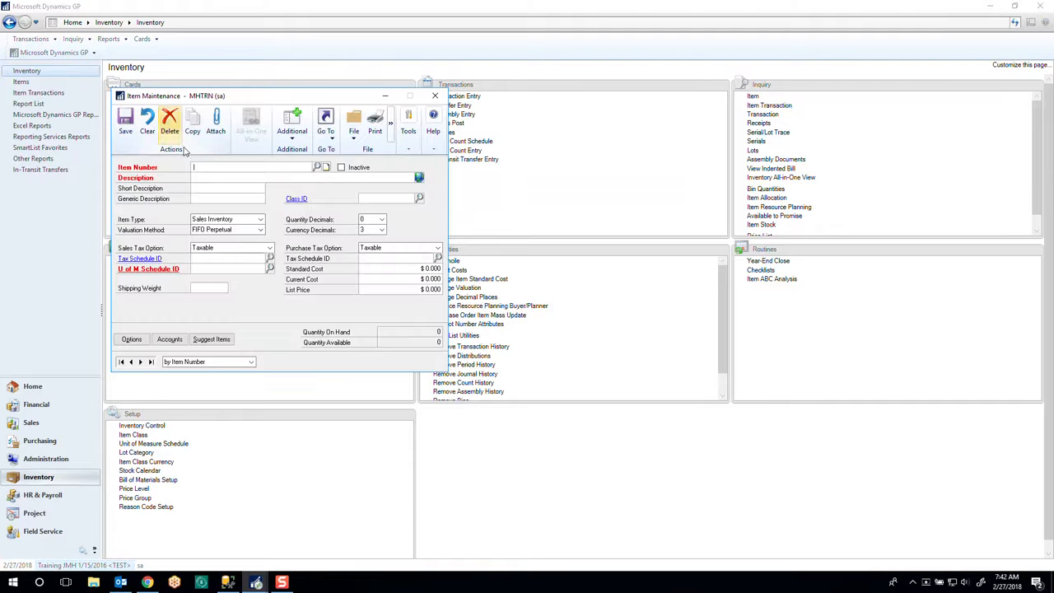
type("6")
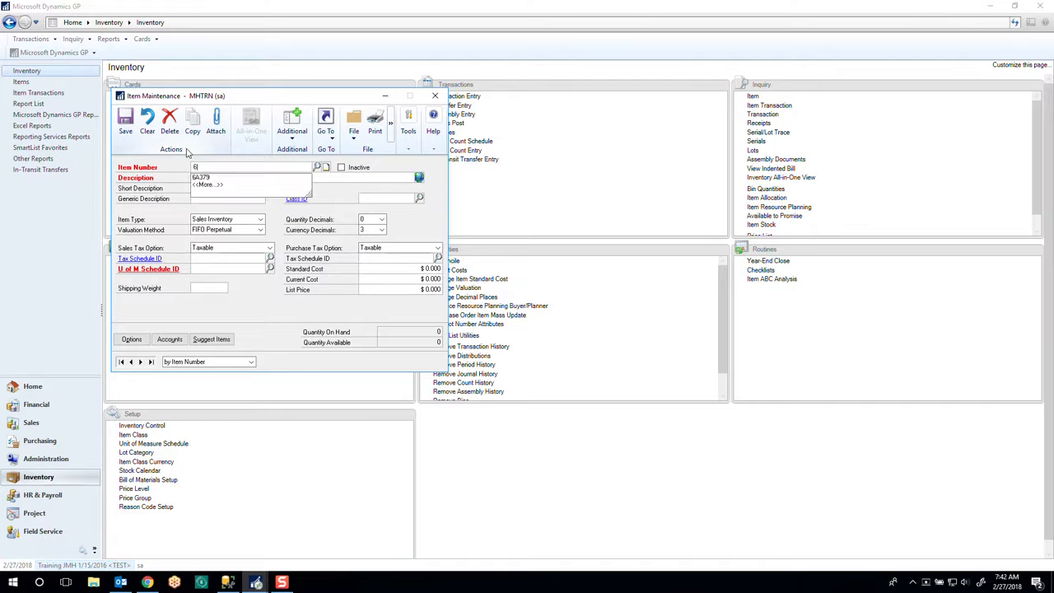
left_click(213, 180)
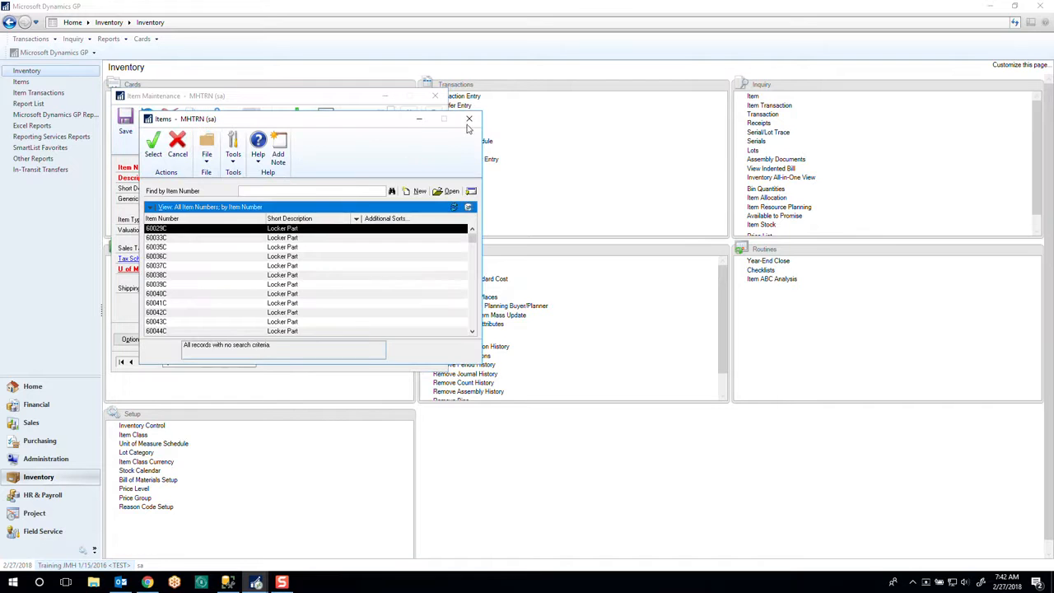
left_click(469, 119)
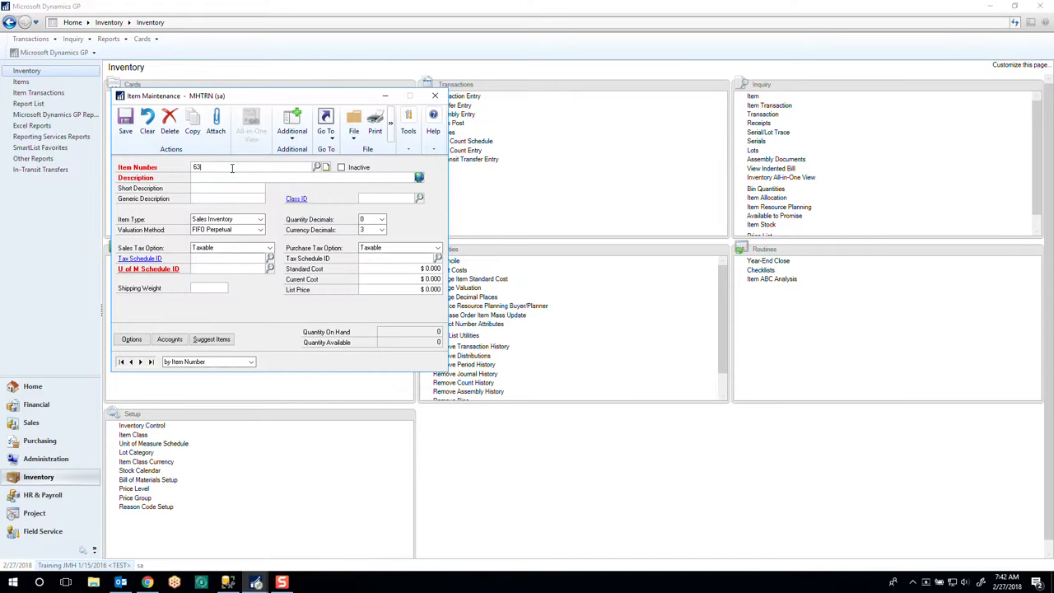
key("BackSpace")
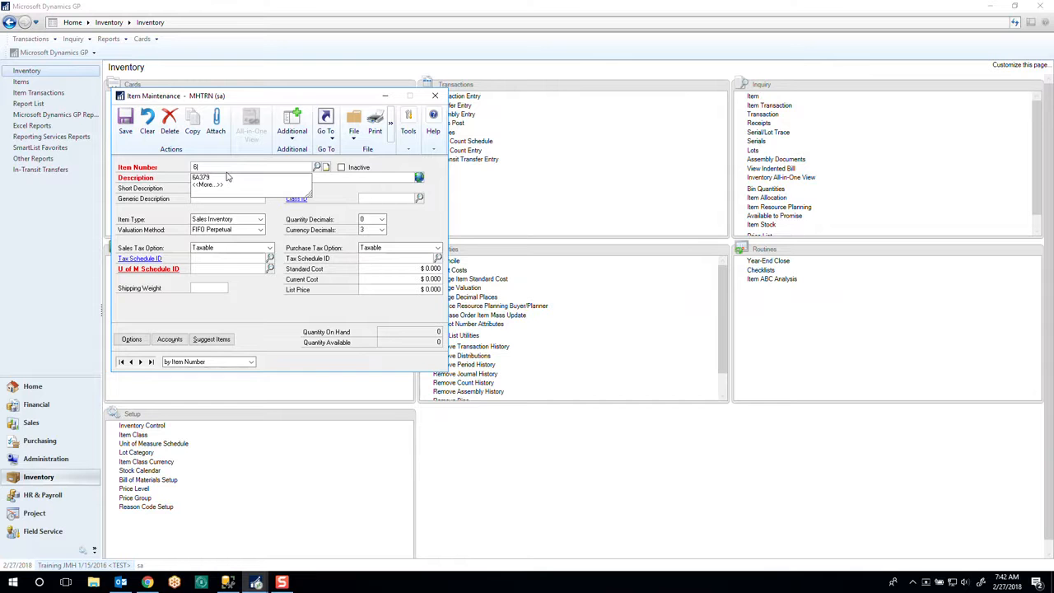
left_click(217, 178)
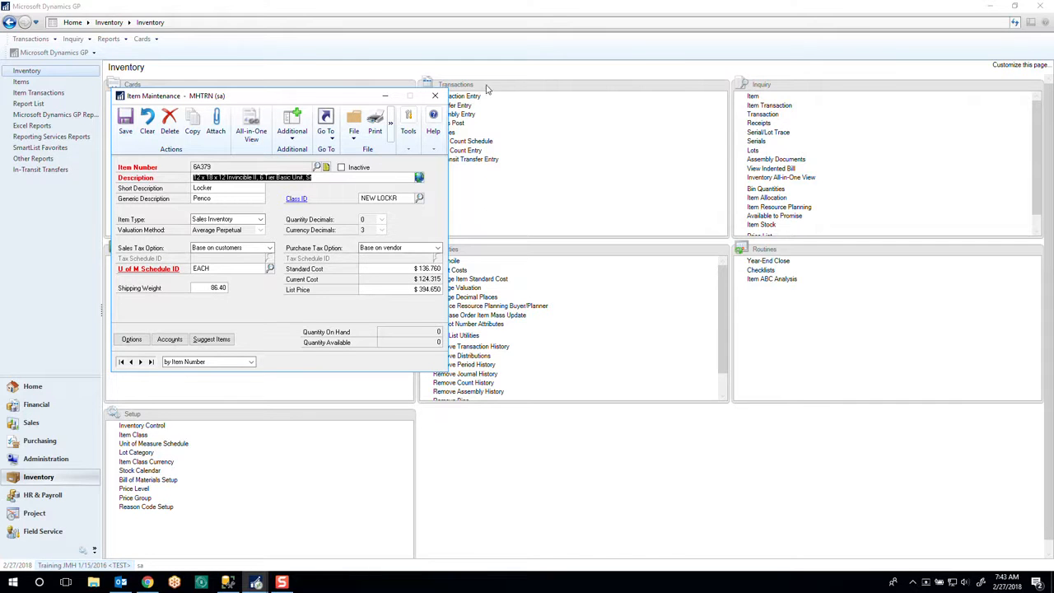
left_click(436, 96)
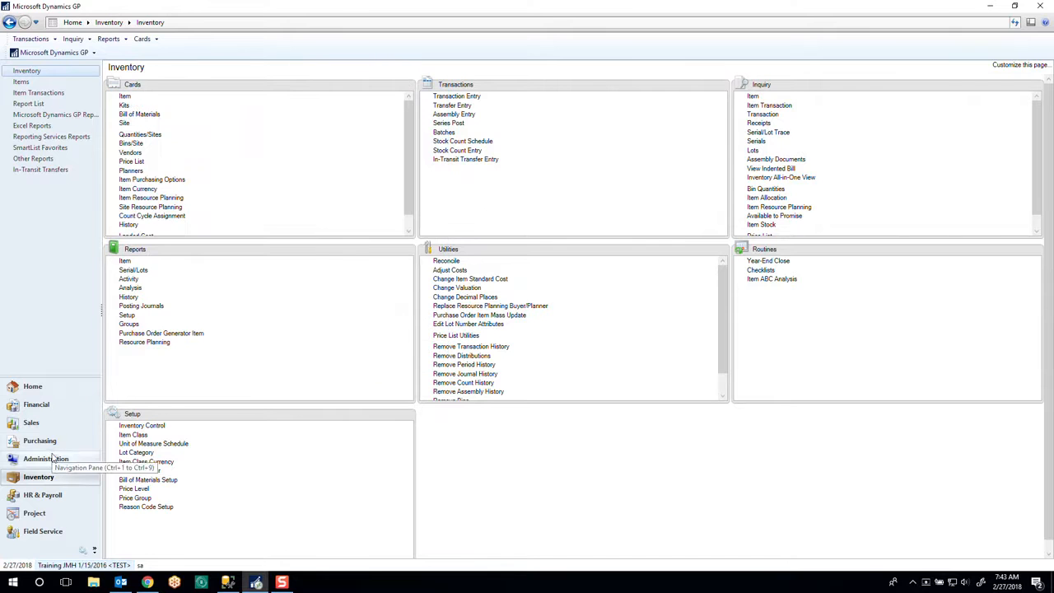
- Start a purchasing Receivings Transaction Entry of type Shipment/Invoice with the next receipt number
left_click(42, 441)
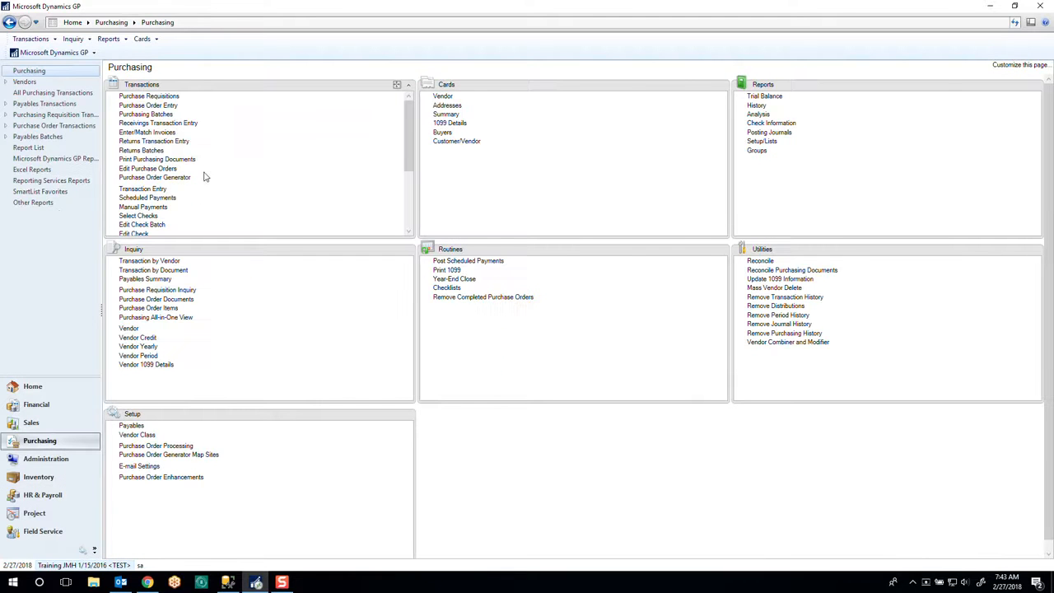
left_click(186, 125)
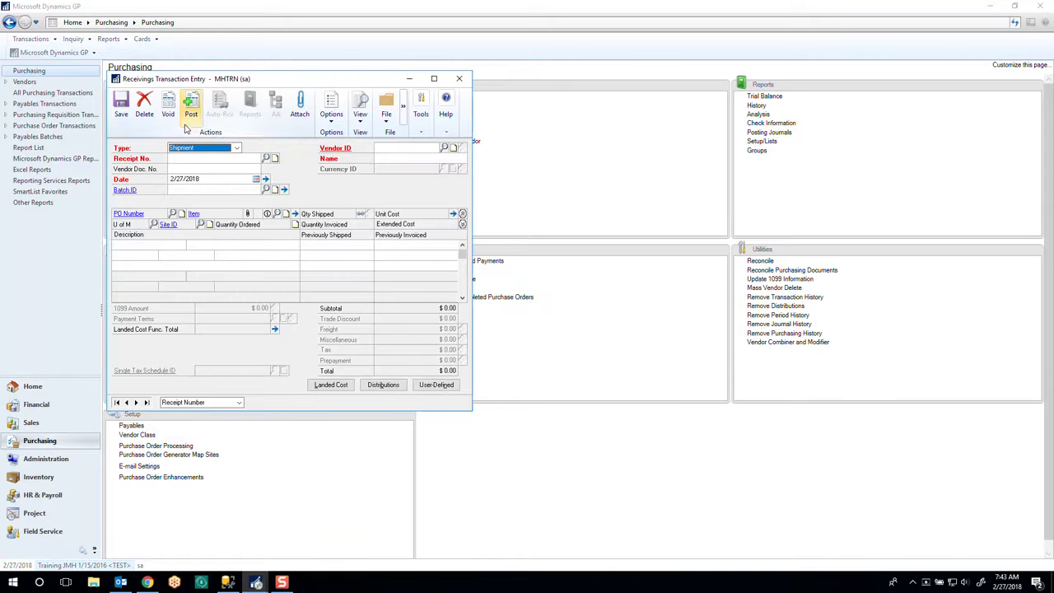
left_click(237, 149)
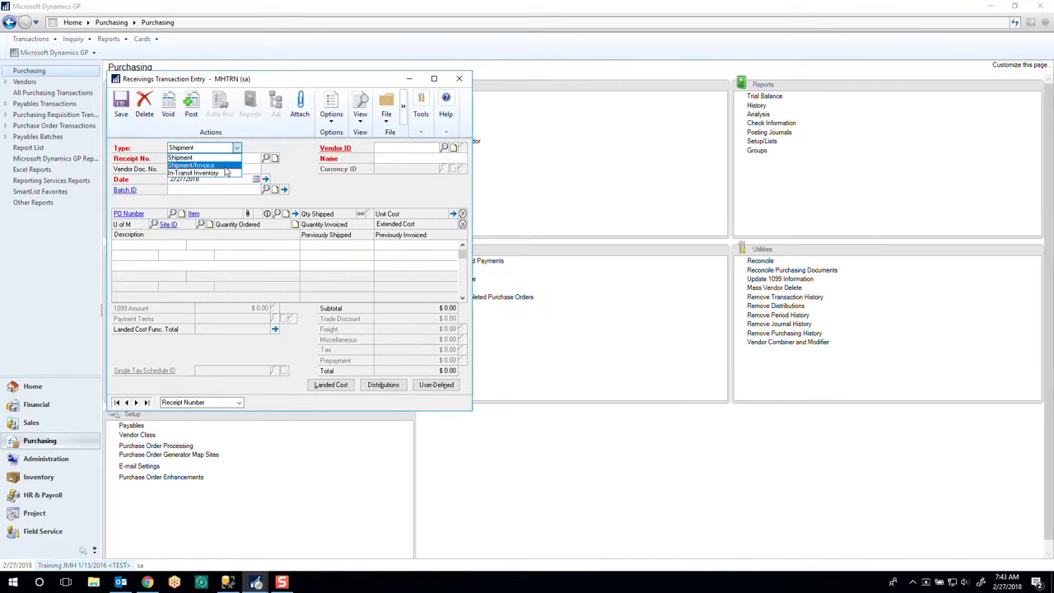
left_click(228, 170)
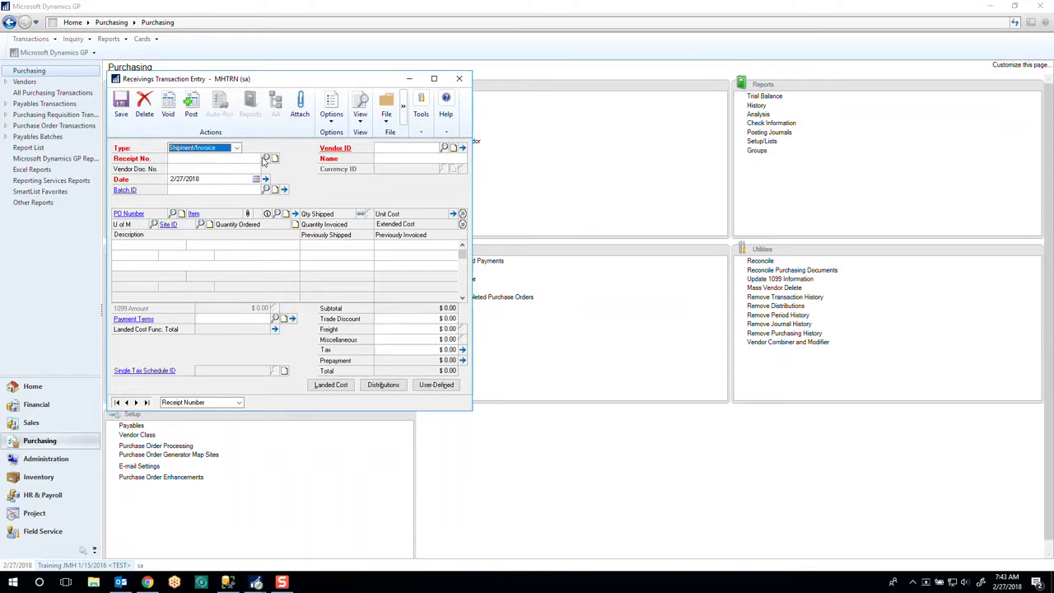
left_click(266, 158)
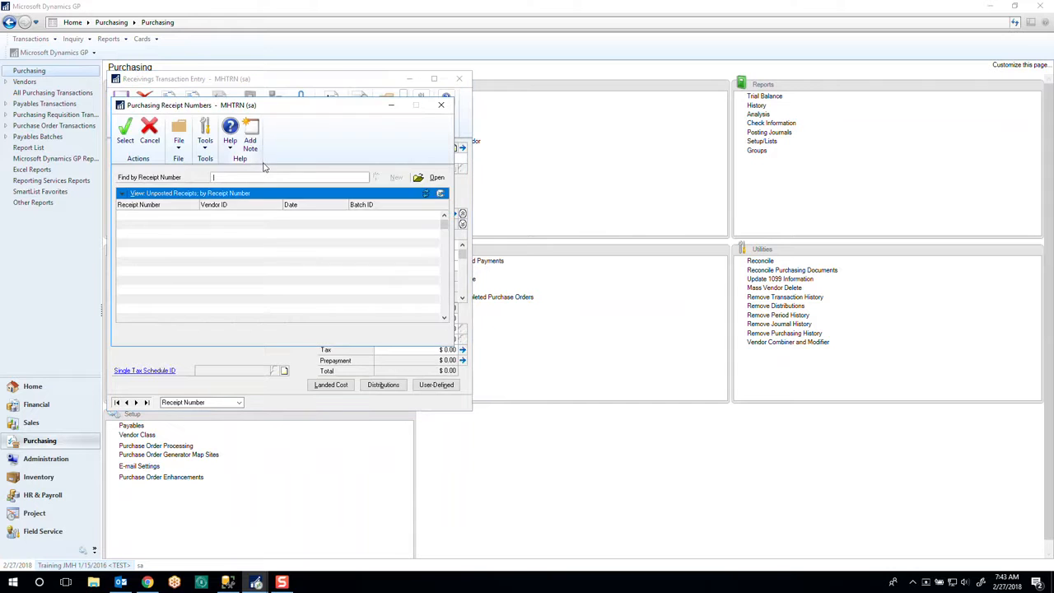
left_click(441, 104)
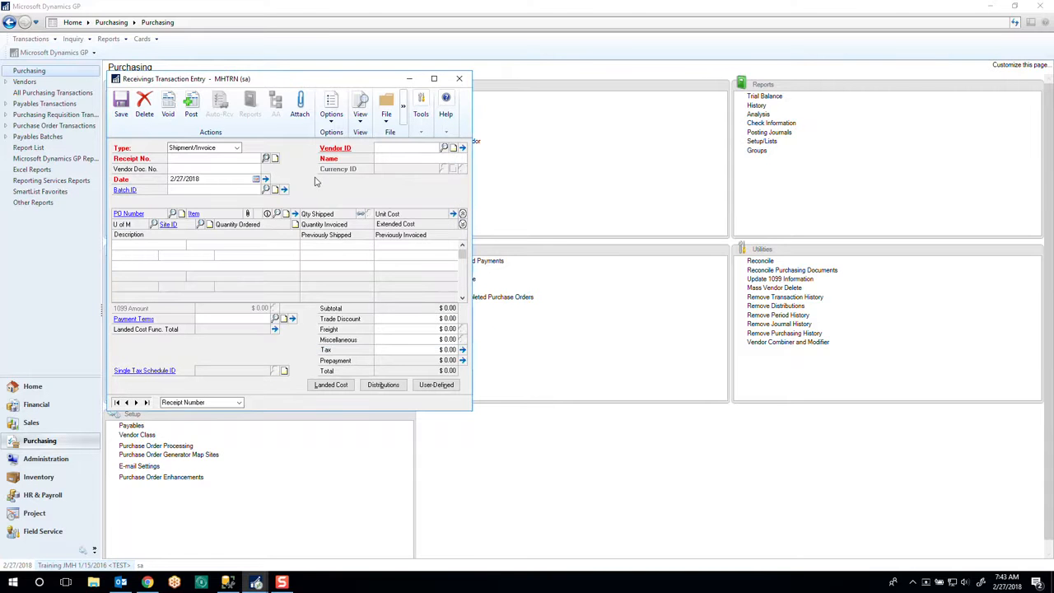
left_click(250, 160)
- Assign Penco Products Inc. as the receipt's vendor by looking up PENCO in the vendor list
left_click(417, 147)
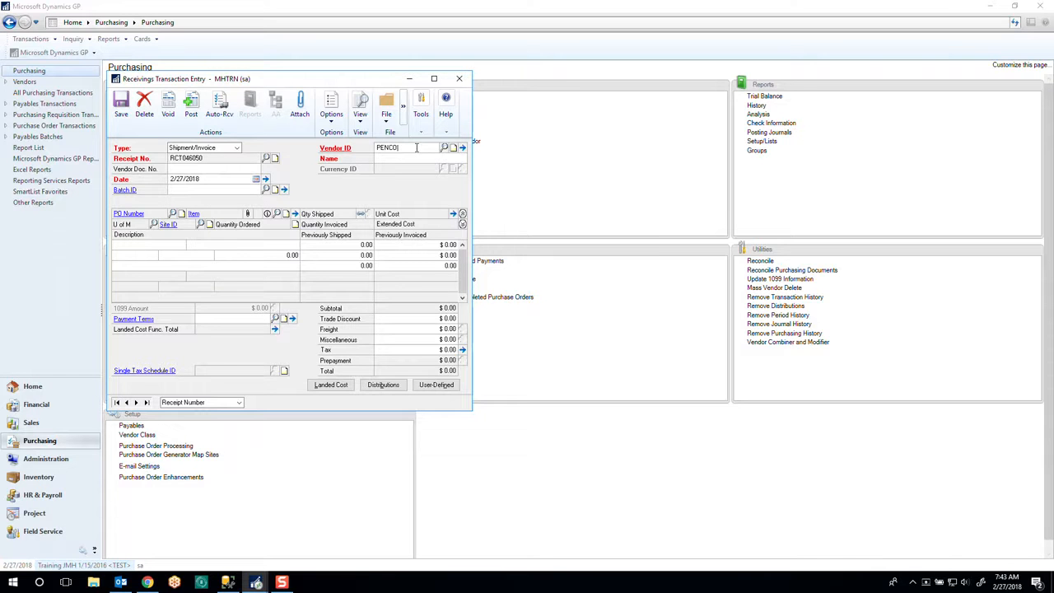
key("Tab")
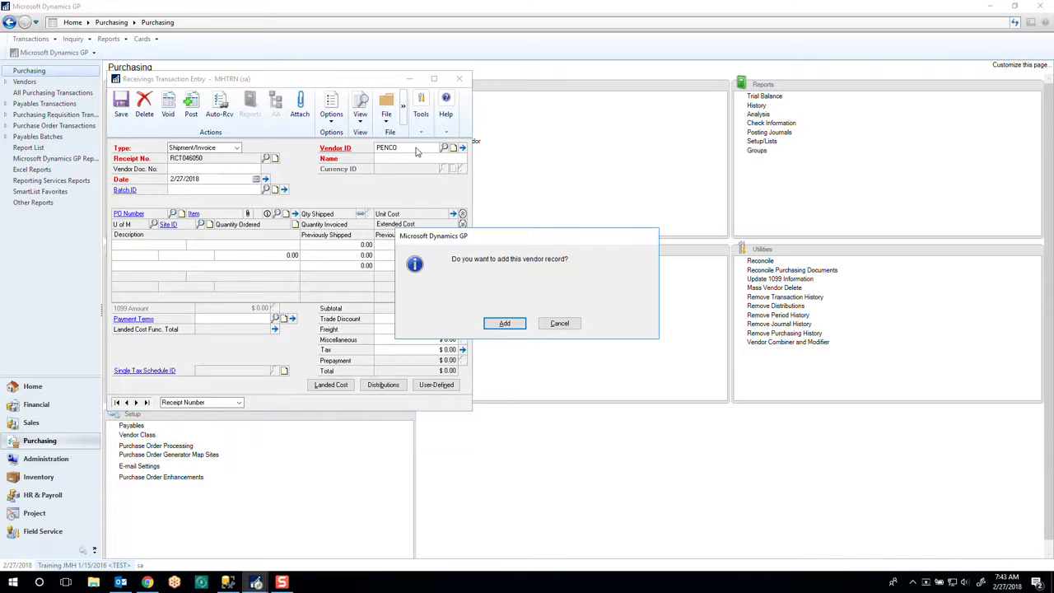
left_click(560, 324)
left_click(444, 147)
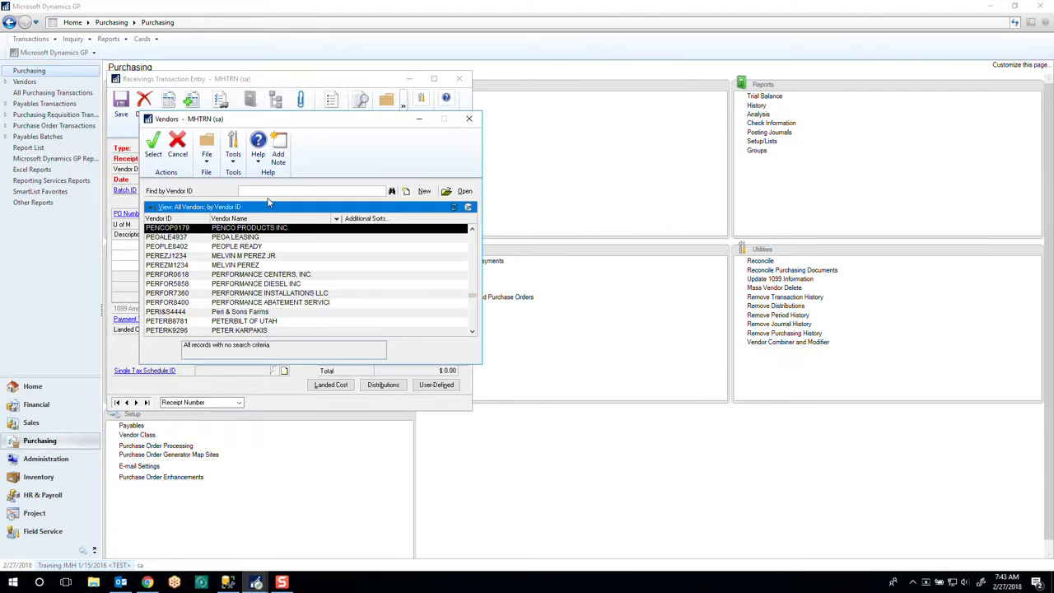
double_click(201, 231)
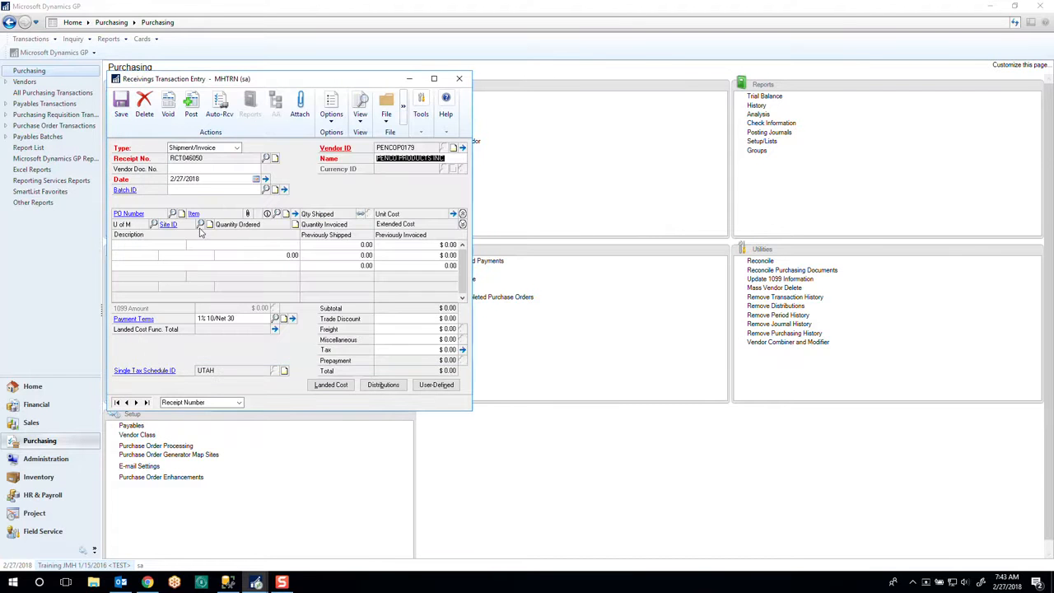
- Auto-receive all lines of the Penco purchase order that contains items 6A249 and 6A379
left_click(220, 106)
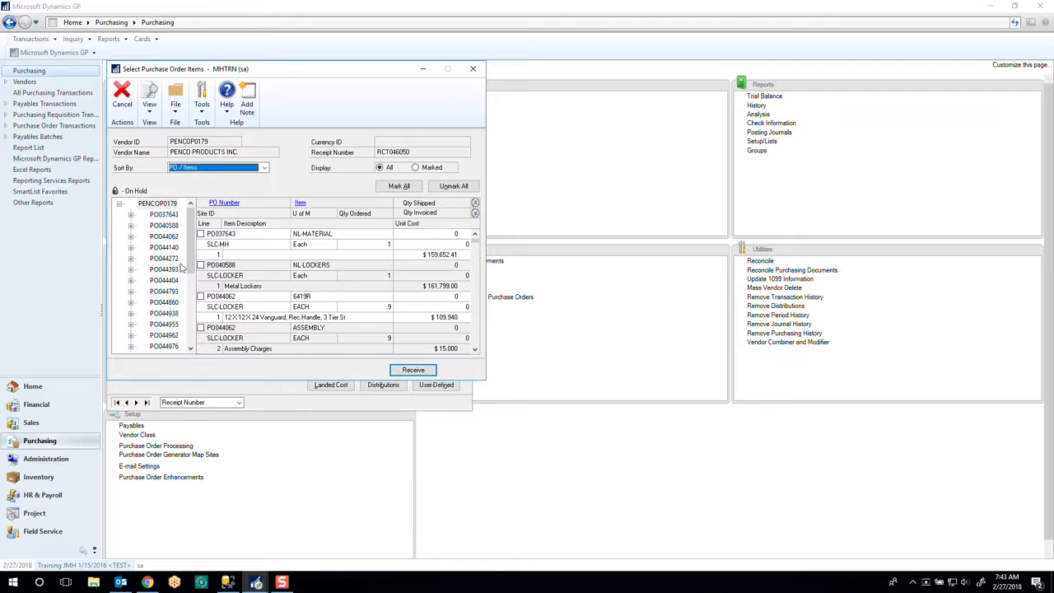
left_click_drag(190, 252, 191, 306)
left_click(174, 325)
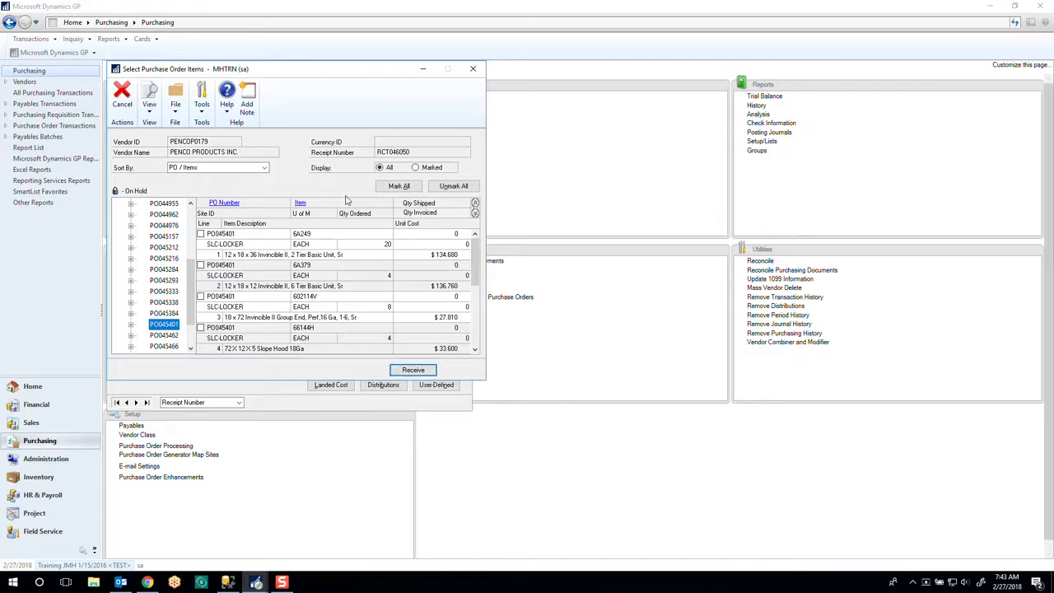
left_click(401, 188)
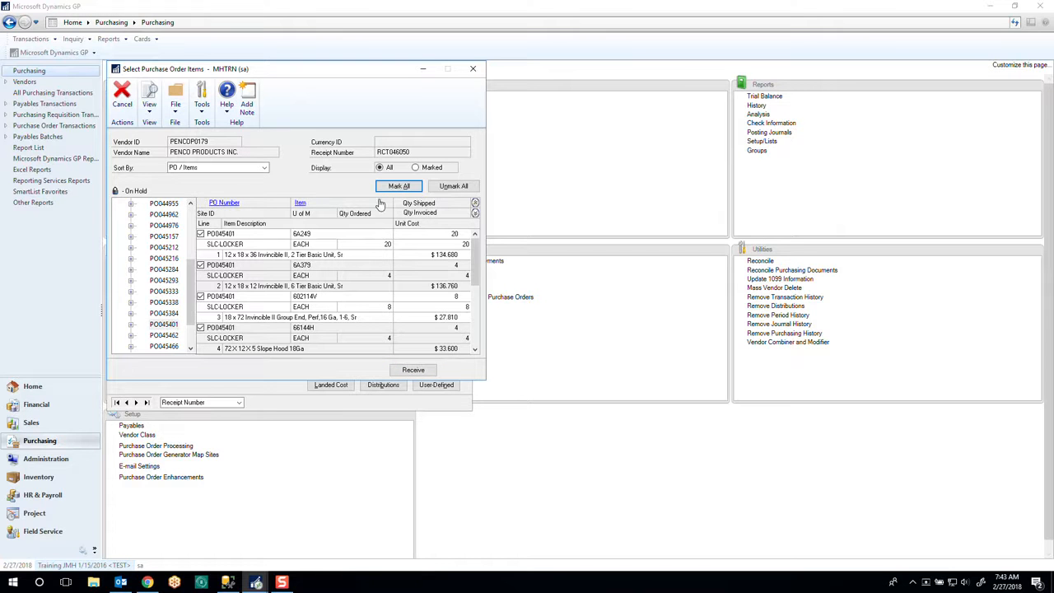
left_click(412, 372)
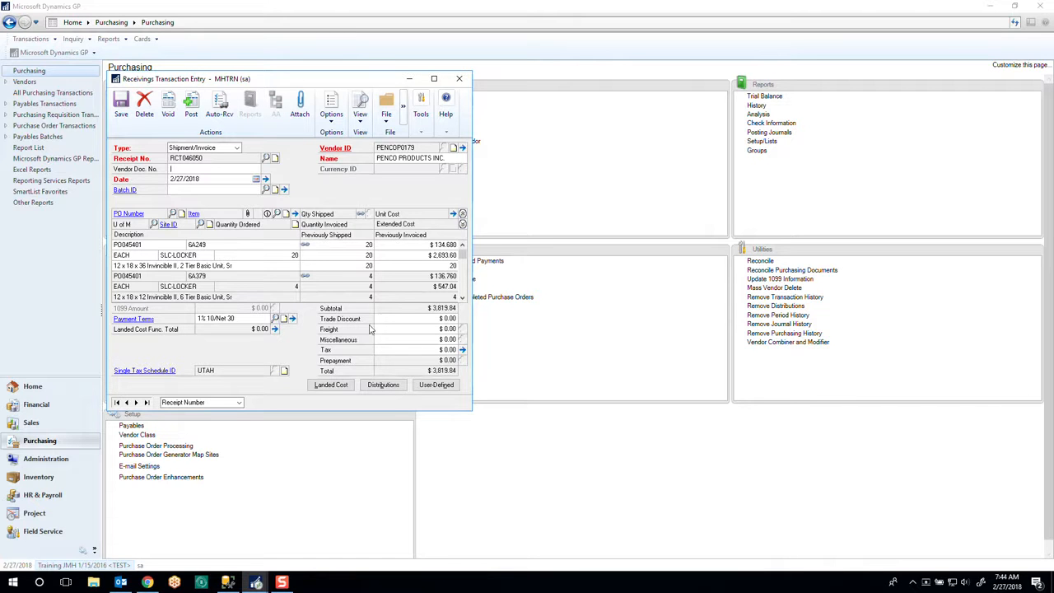
- Open the landed cost apportionment for the Penco receipt
left_click(410, 330)
left_click(406, 318)
left_click(344, 388)
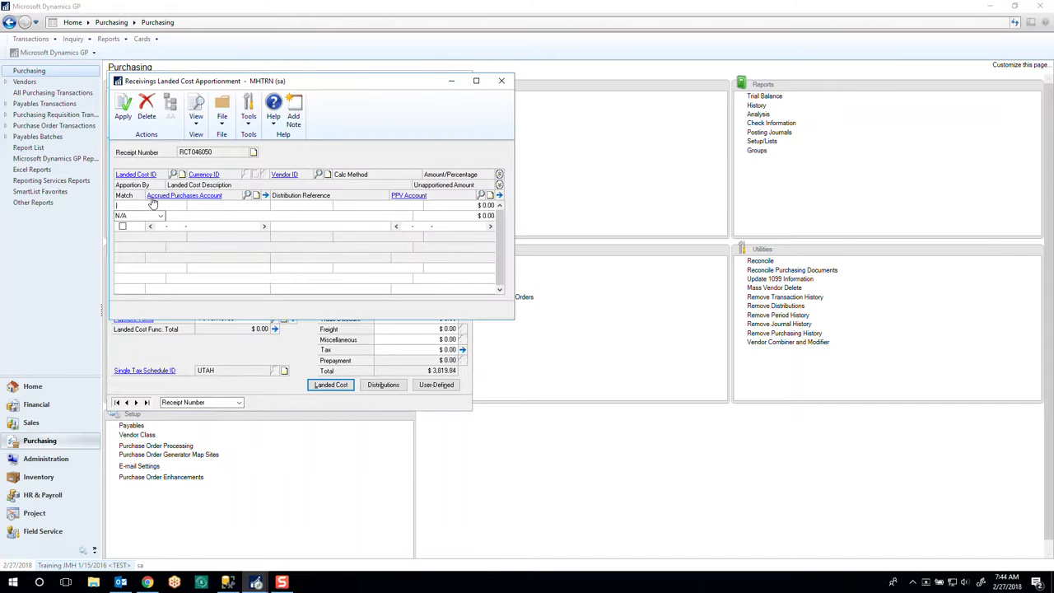
- Review the T-INSIGHT record in Landed Cost Maintenance, including its calculation method and accounts, and close it
left_click(138, 174)
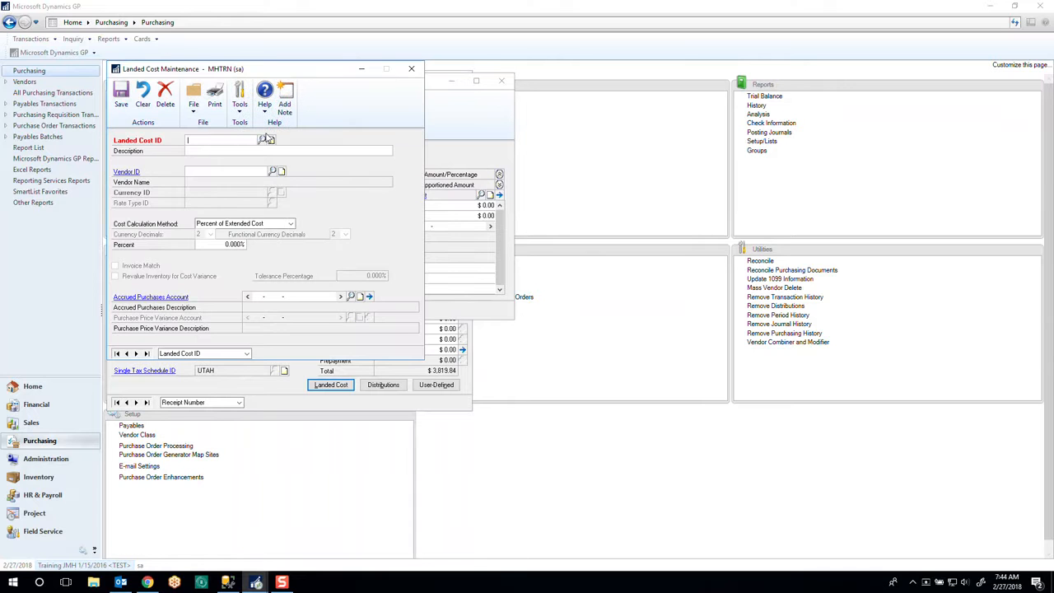
left_click(260, 139)
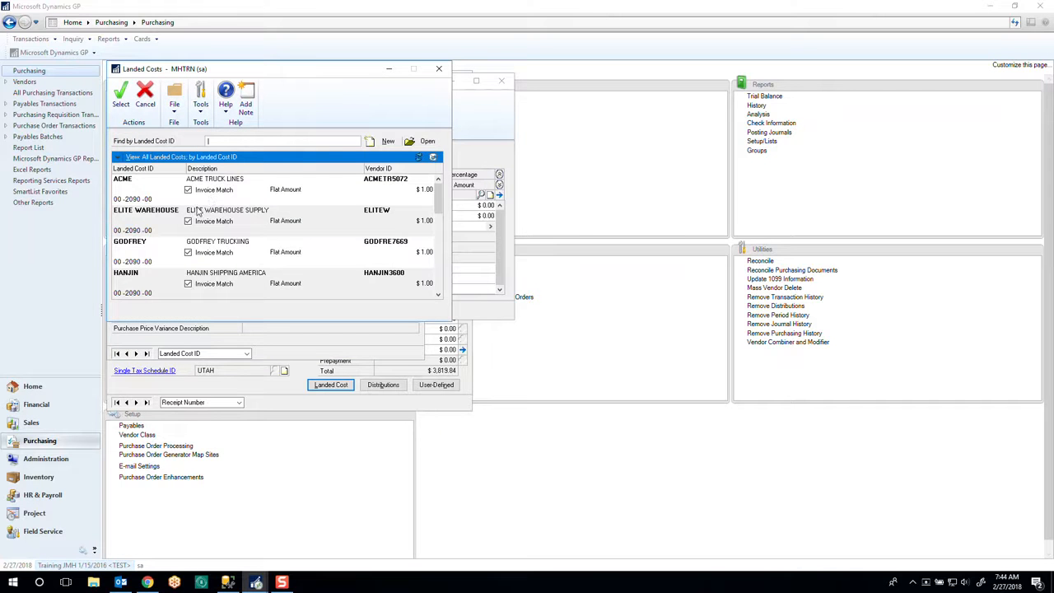
left_click_drag(441, 199, 439, 293)
left_click(140, 218)
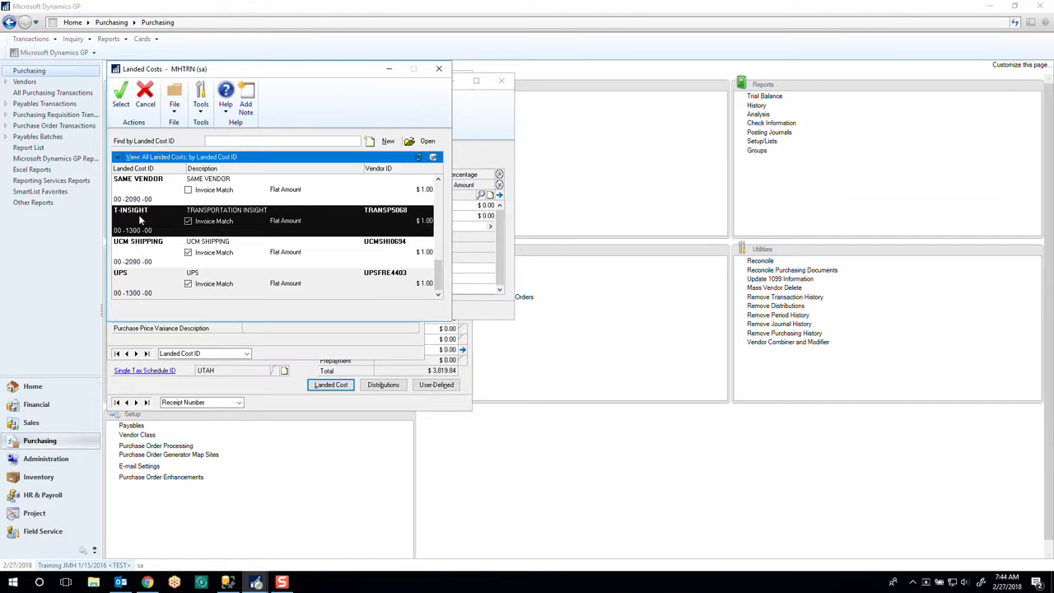
double_click(140, 218)
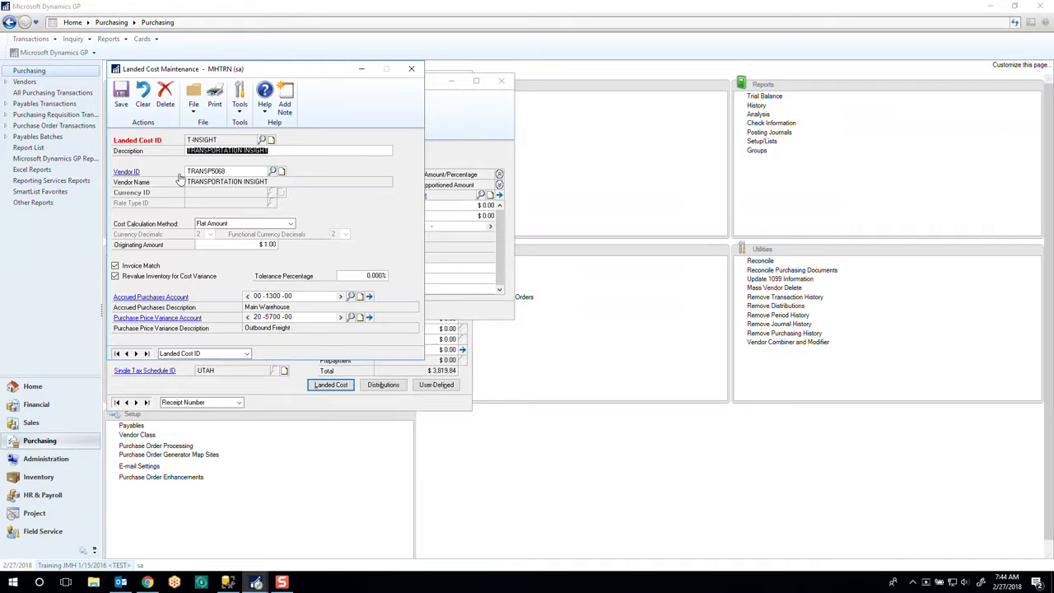
left_click(413, 70)
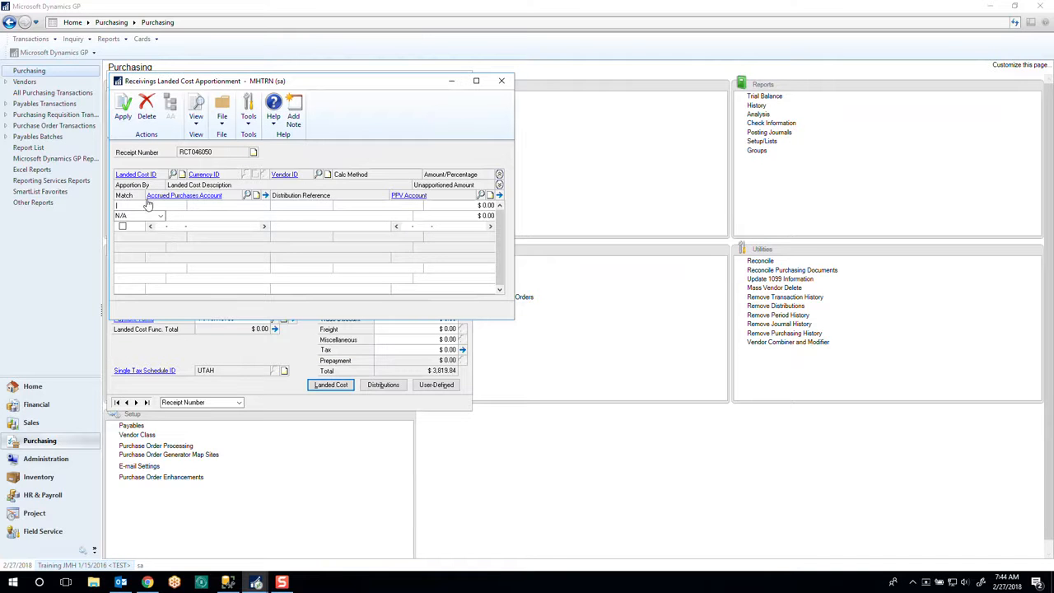
- Add the T-INSIGHT landed cost to the receipt and apportion it by Weight
left_click(172, 175)
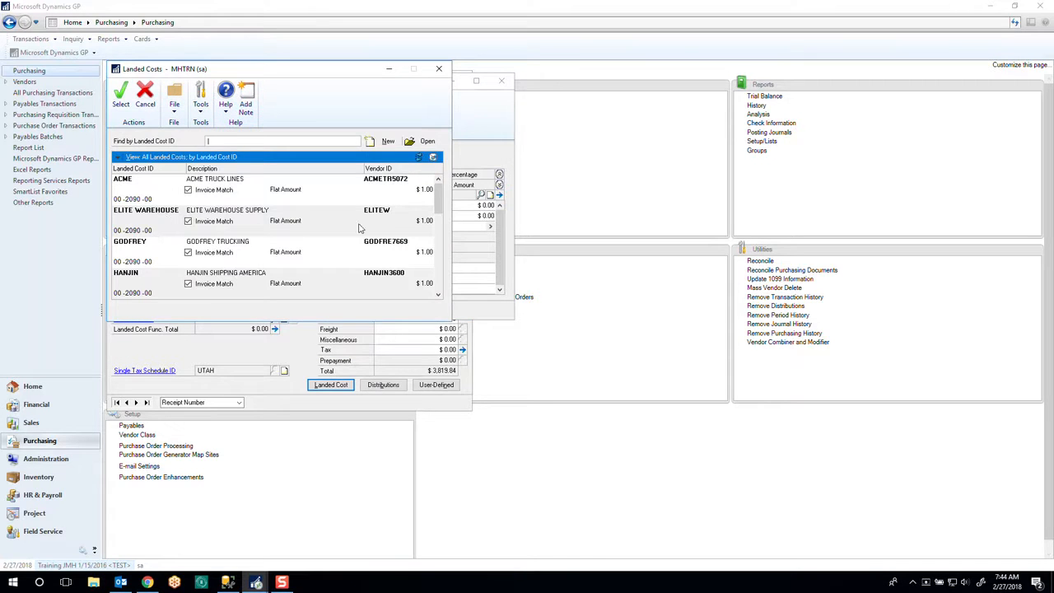
left_click_drag(439, 204, 439, 280)
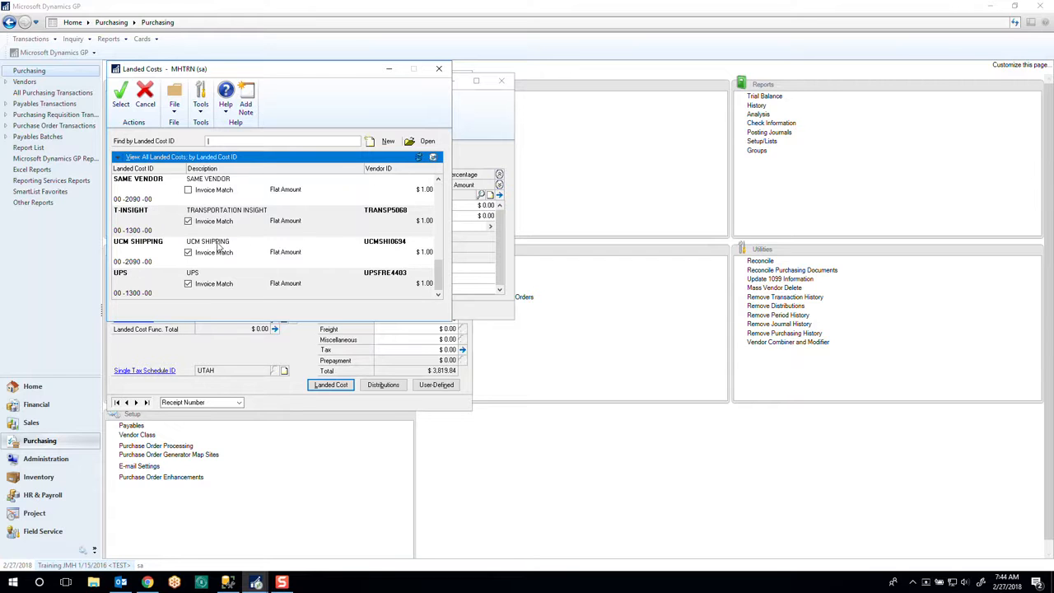
left_click(142, 220)
left_click(120, 95)
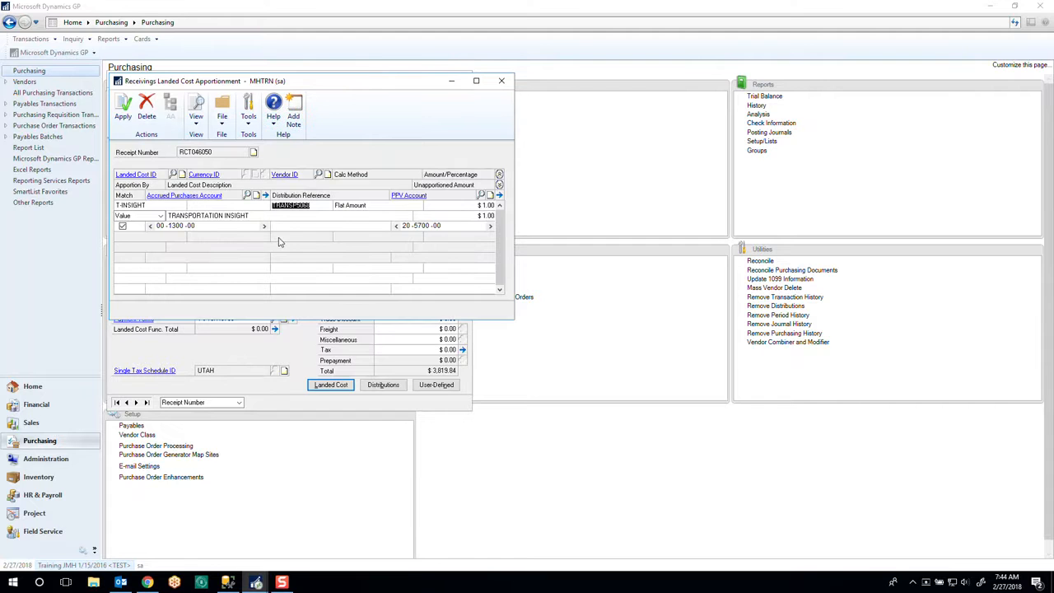
left_click(162, 215)
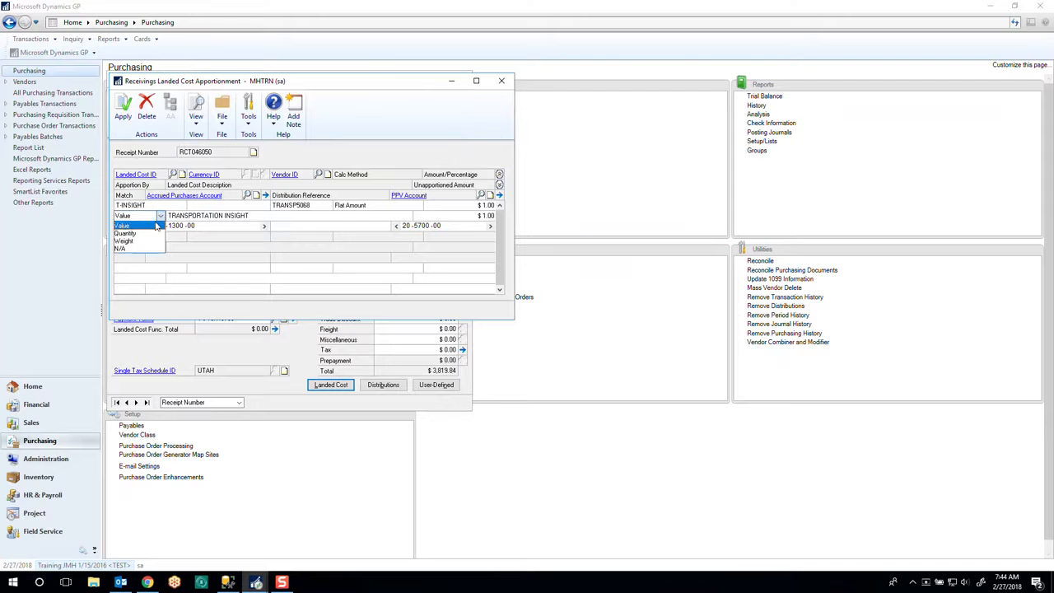
left_click(135, 244)
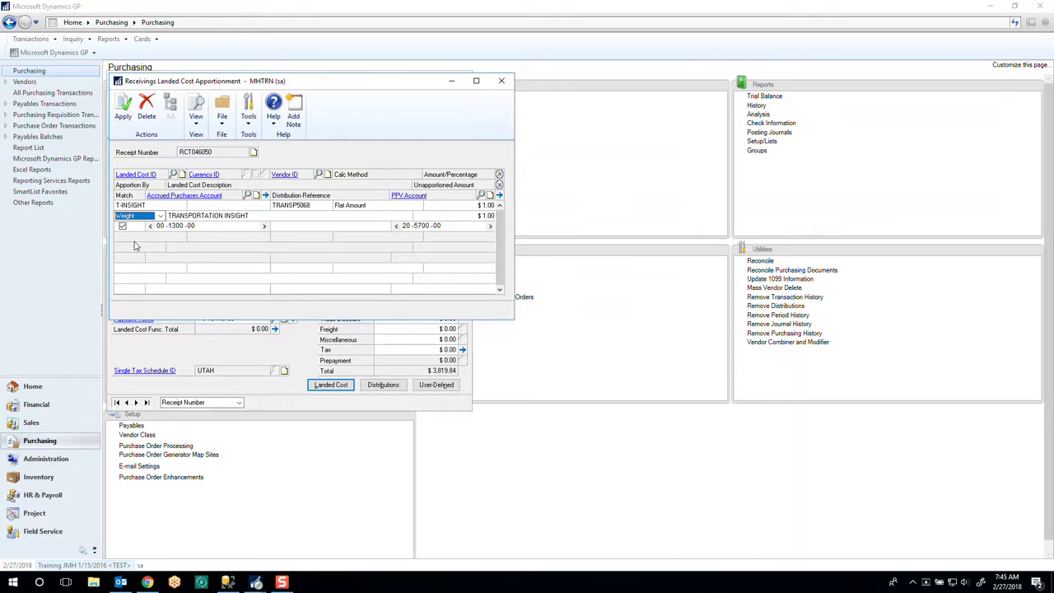
- Set the T-INSIGHT landed cost amount to $5,000.00, apply it to the receipt, and close the apportionment
left_click(459, 206)
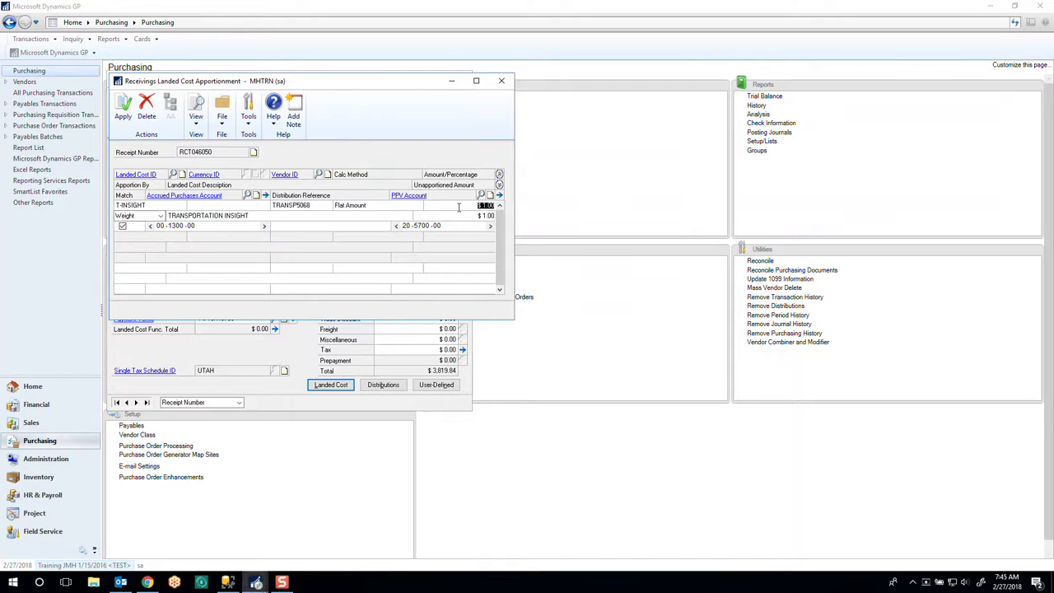
type("0.50")
type("00")
left_click(124, 114)
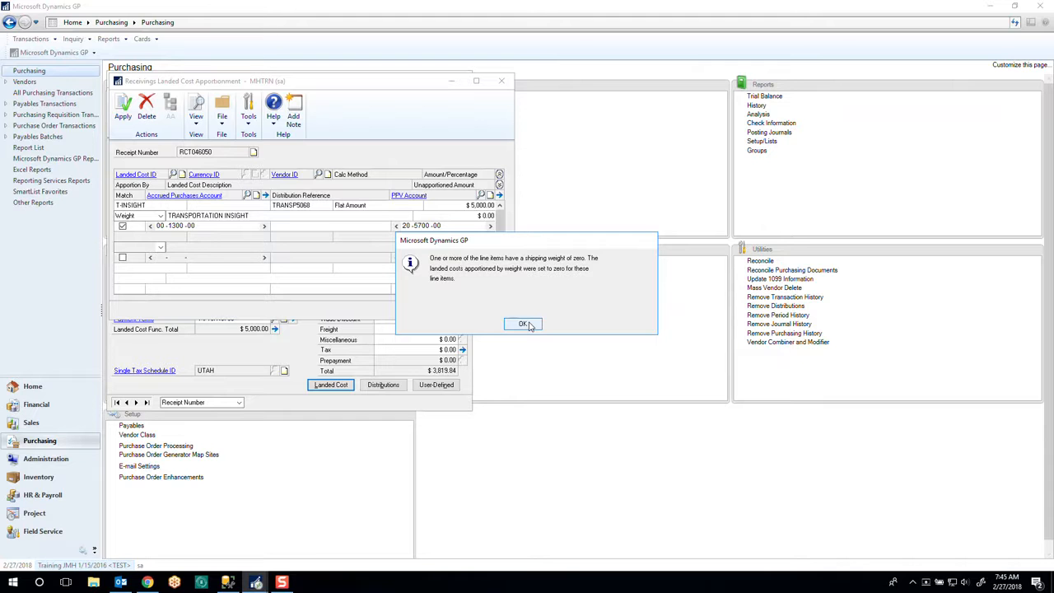
left_click(530, 324)
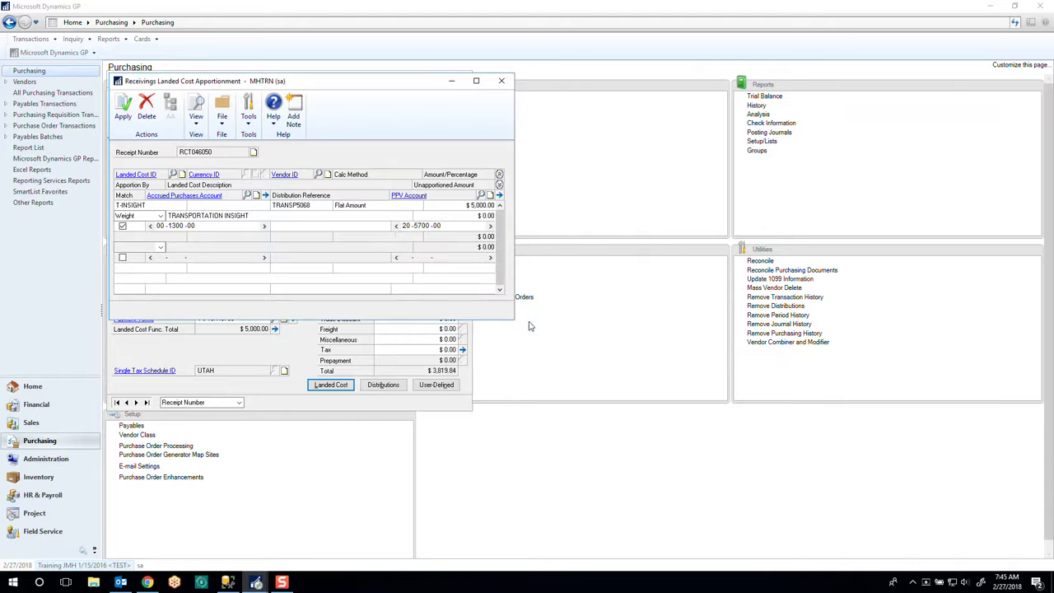
left_click(502, 82)
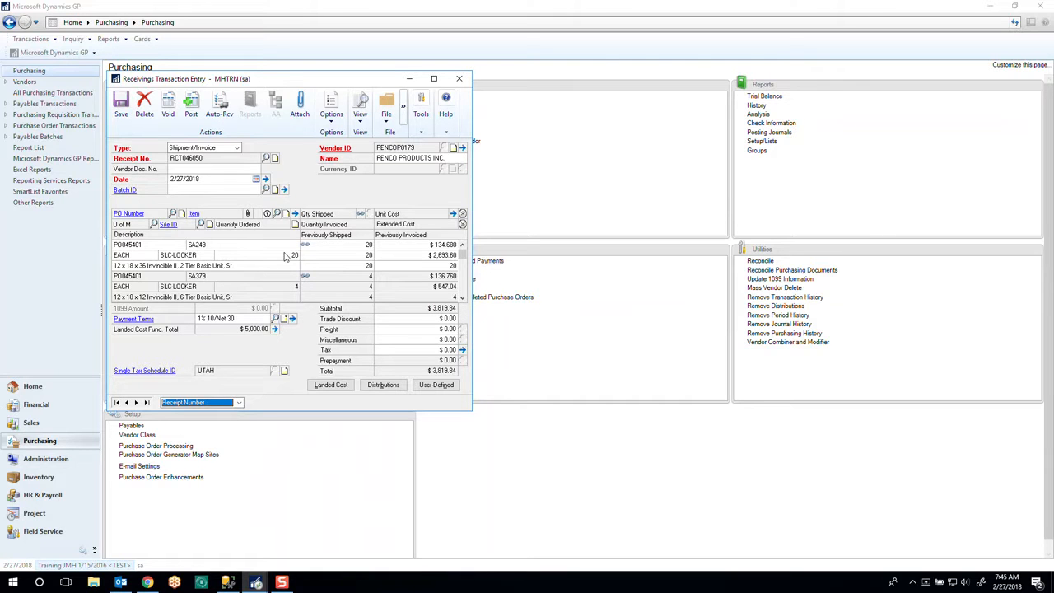
- Fill in the receipt's vendor document number and try to post the receipt
left_click(191, 102)
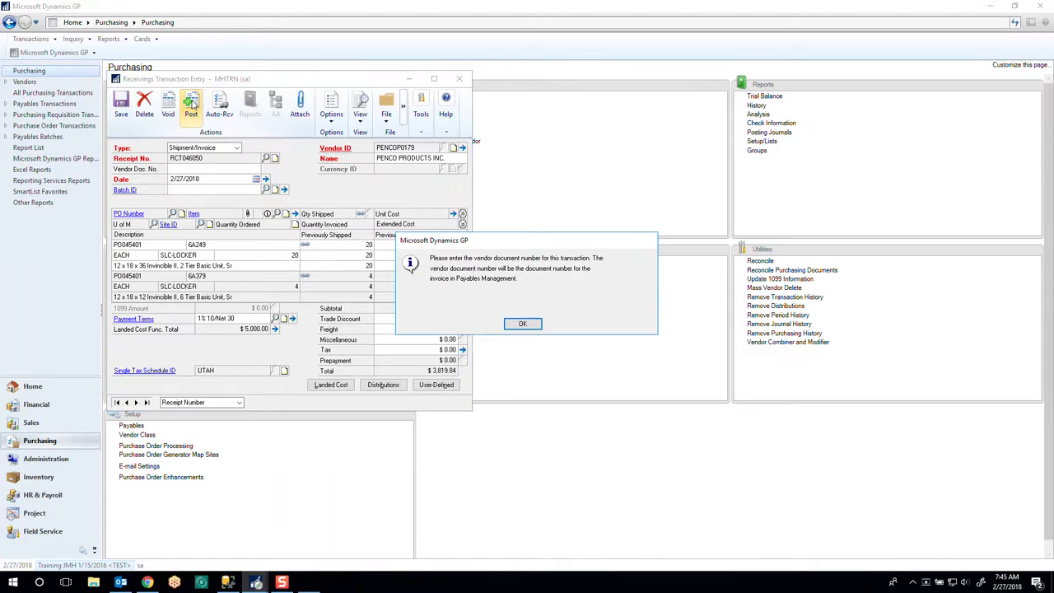
left_click(525, 326)
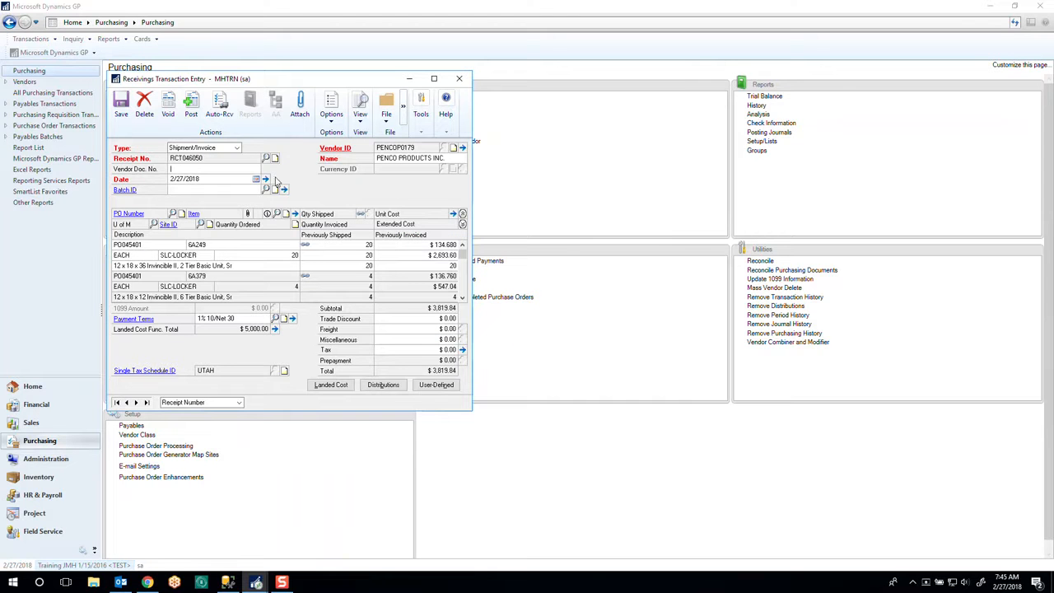
type("JASON")
left_click(190, 106)
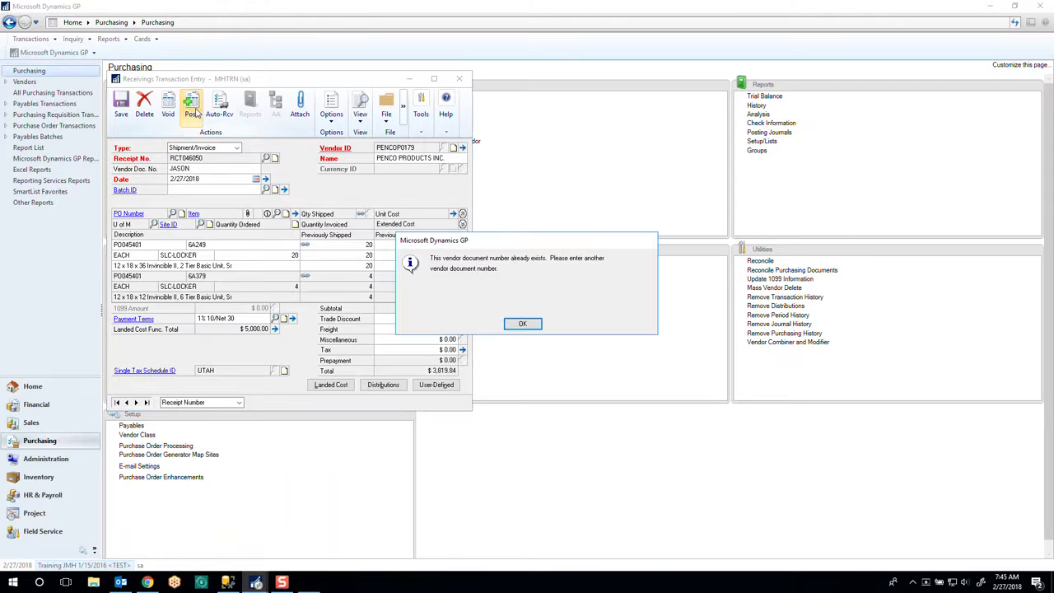
left_click(519, 324)
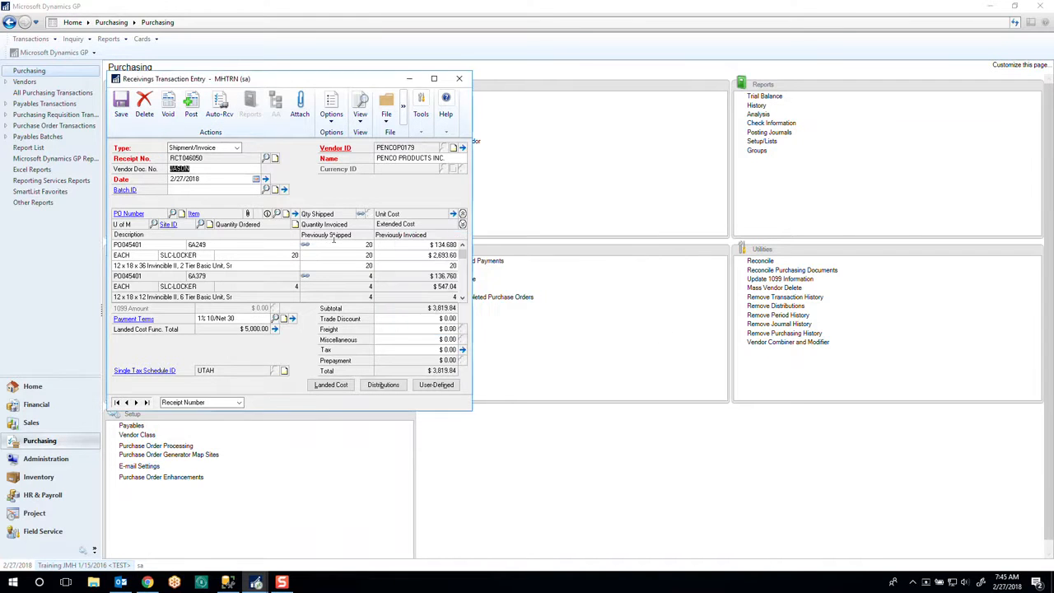
- Append 1 to the vendor document number, post the receipt, and close the entry window and posting reports
left_click(200, 168)
type("1")
left_click(193, 111)
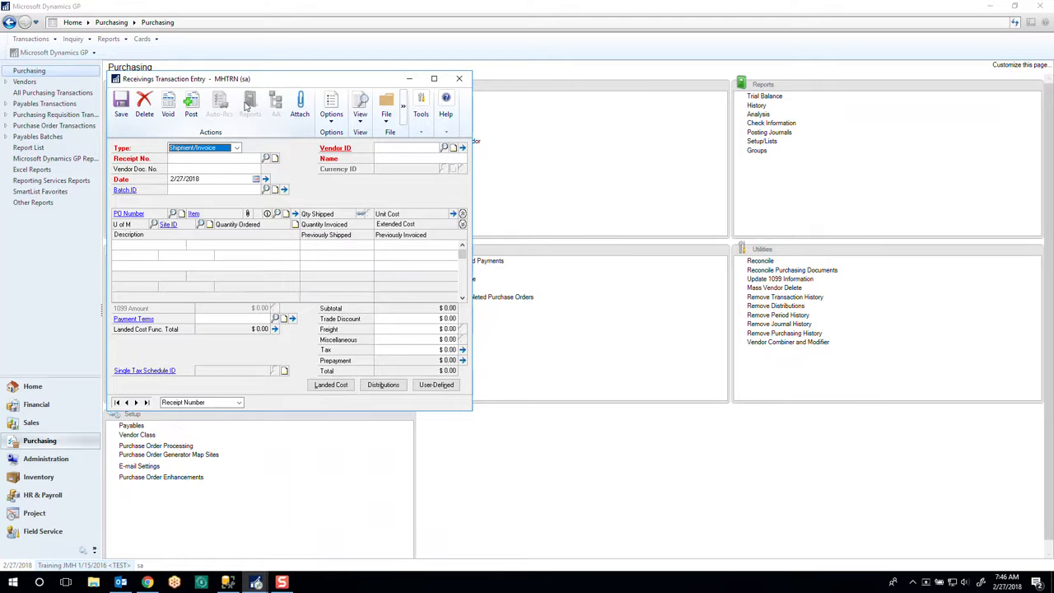
left_click(459, 79)
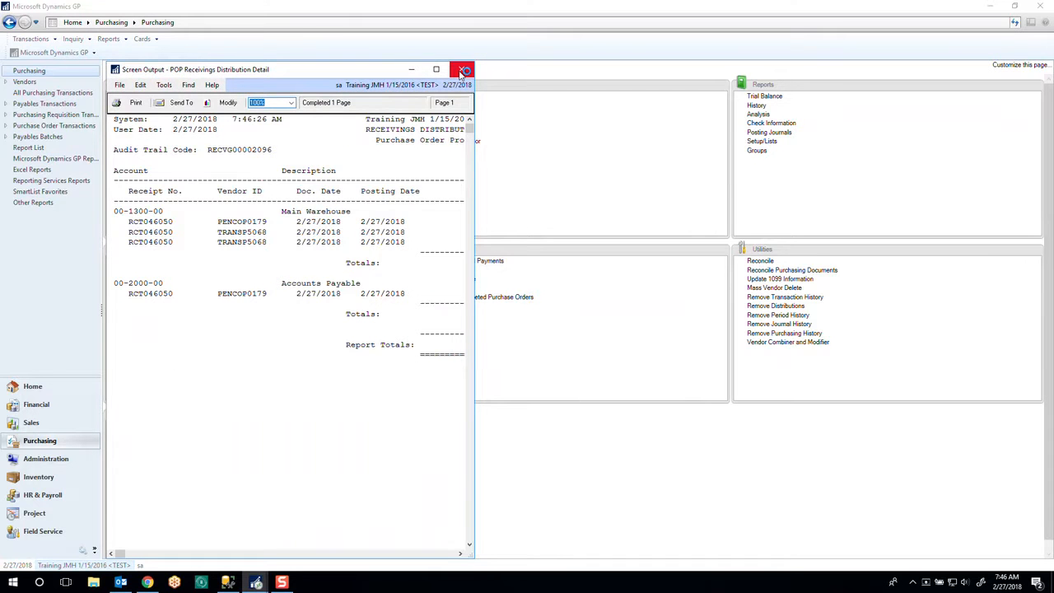
left_click(463, 71)
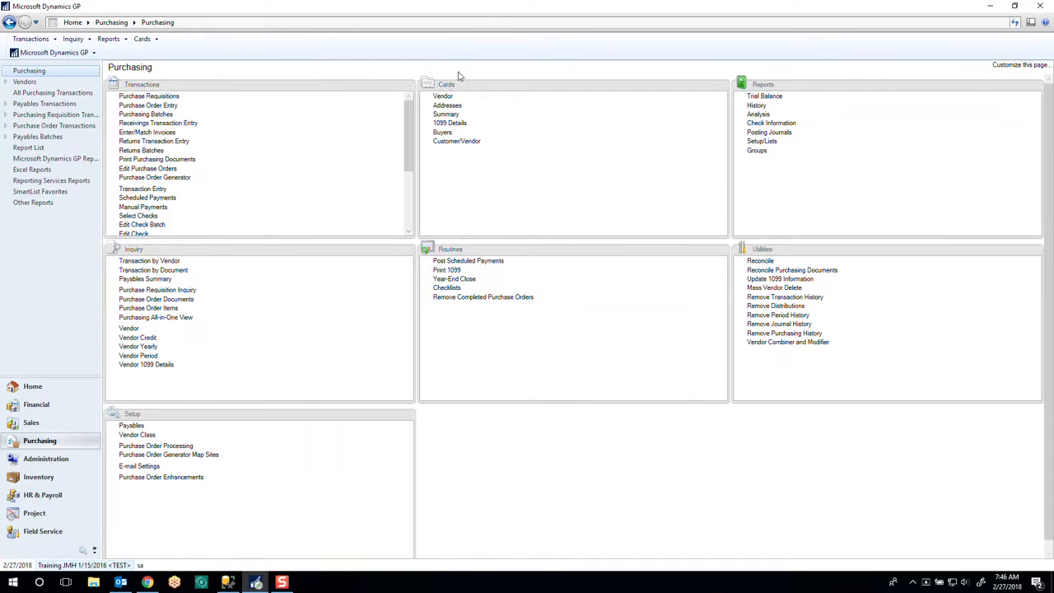
- Check the costs and on-hand quantity of item 6A379 on its Item Maintenance card, and close the card
left_click(39, 477)
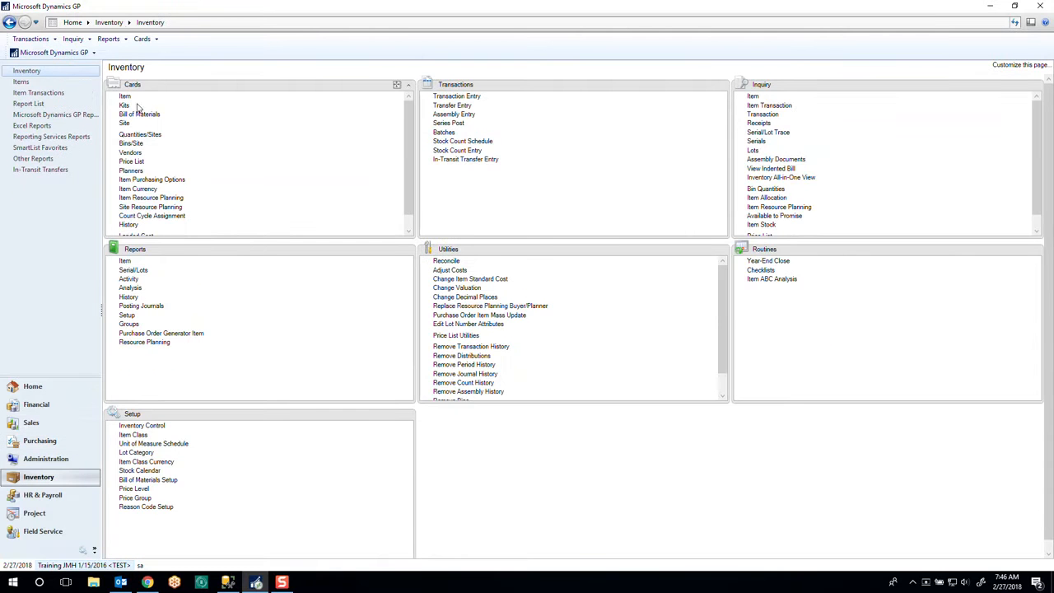
left_click(125, 96)
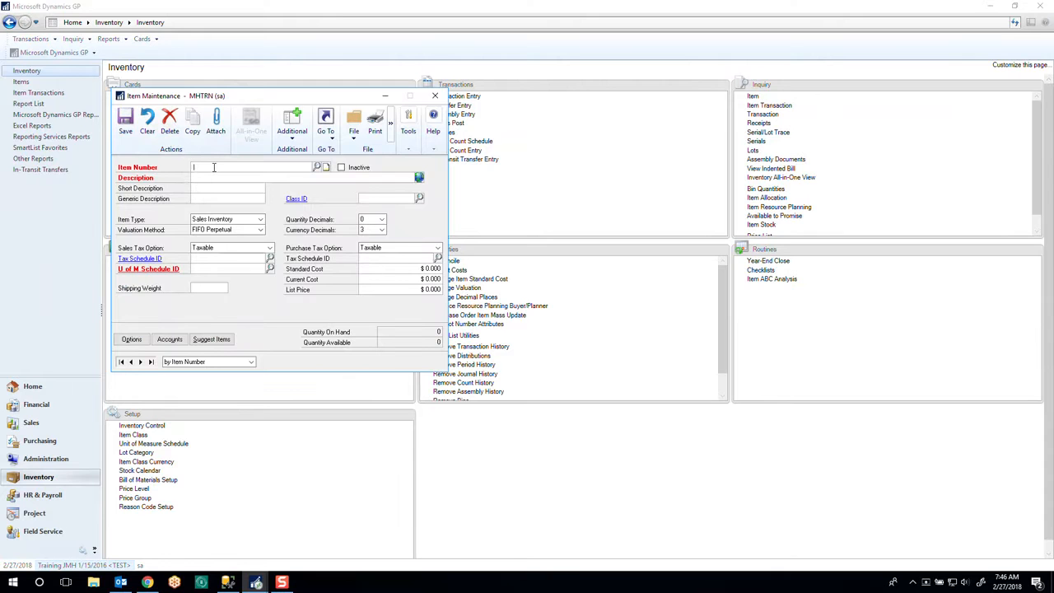
type("6A")
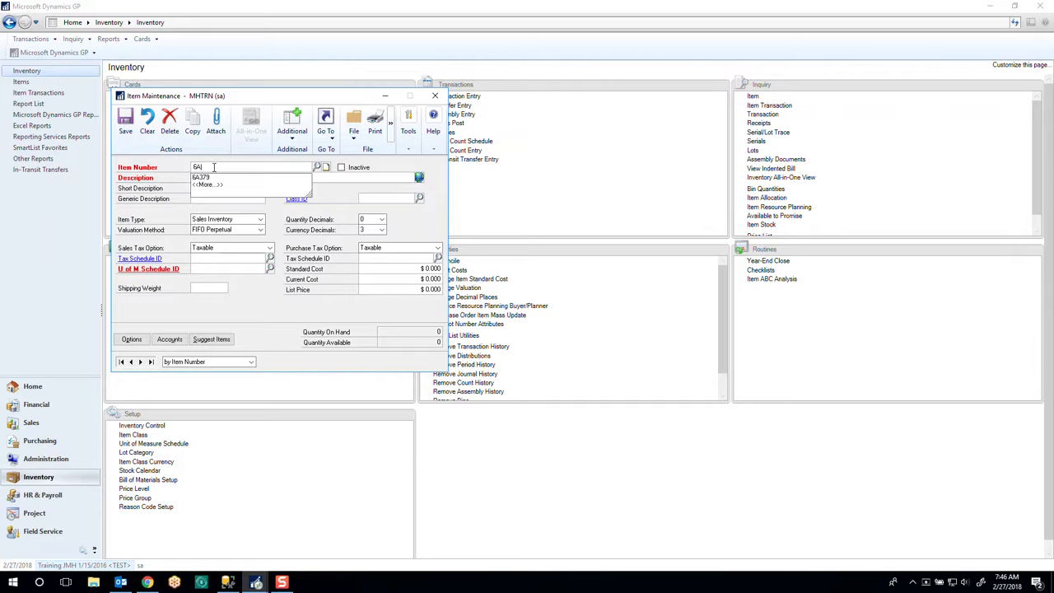
left_click(208, 178)
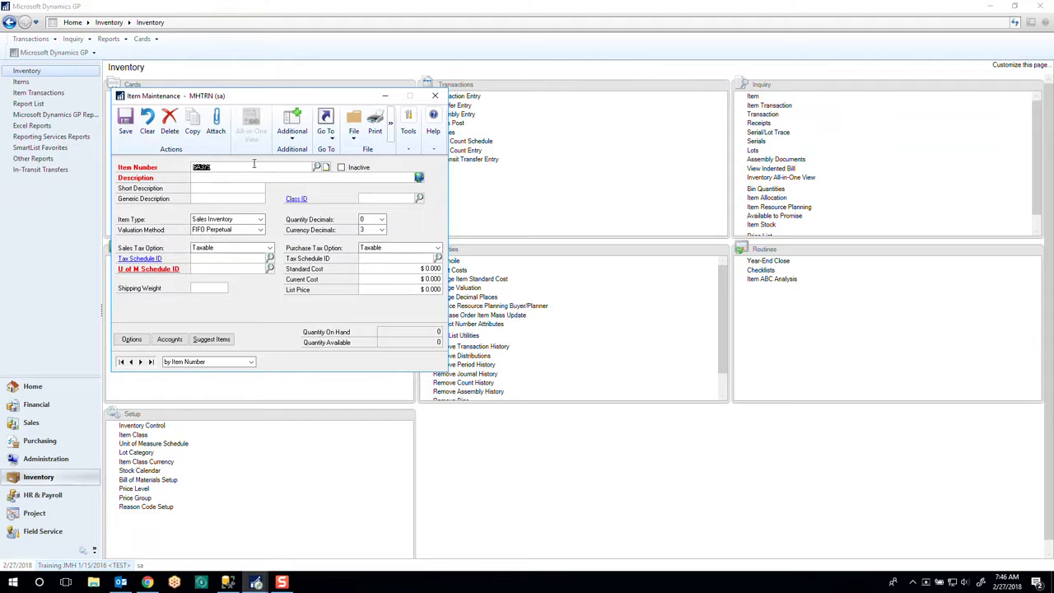
key("Tab")
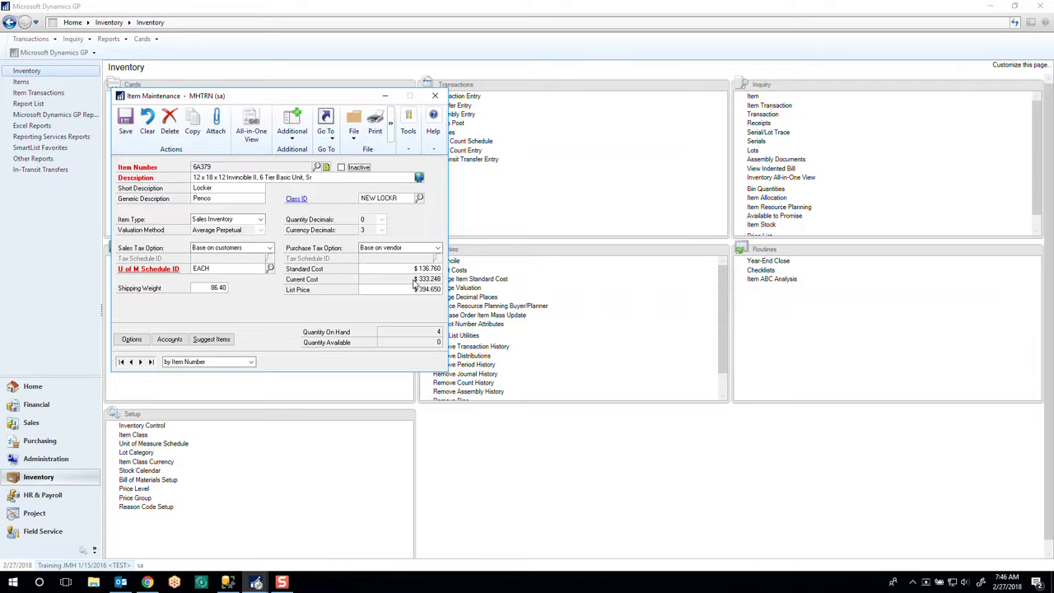
left_click(436, 97)
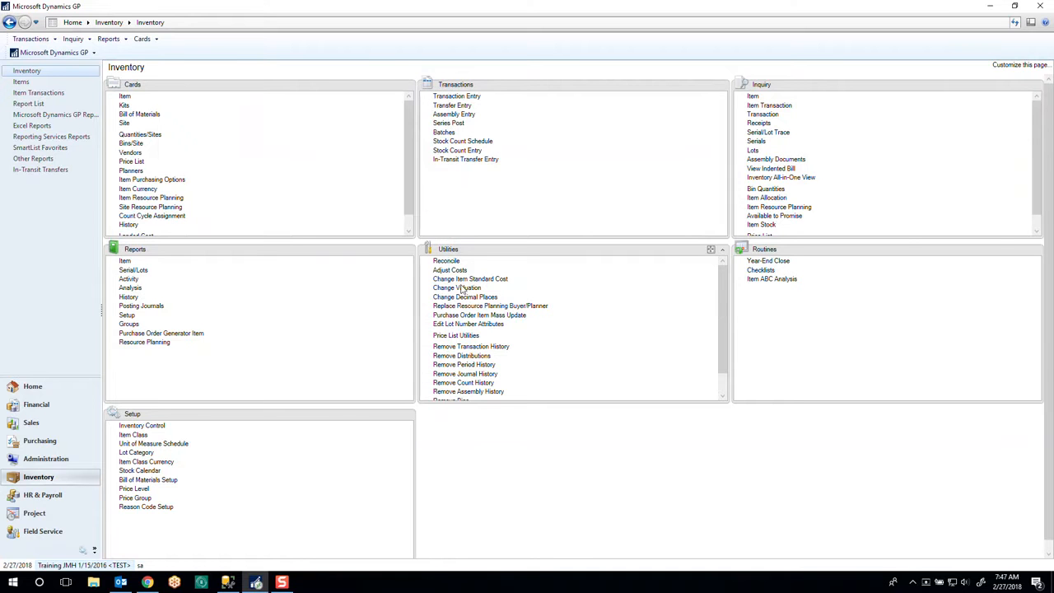
- Review the received quantities and costs of item 6A379 at site SLC-LOCKER in Inventory Adjust Costs, and close it
left_click(452, 271)
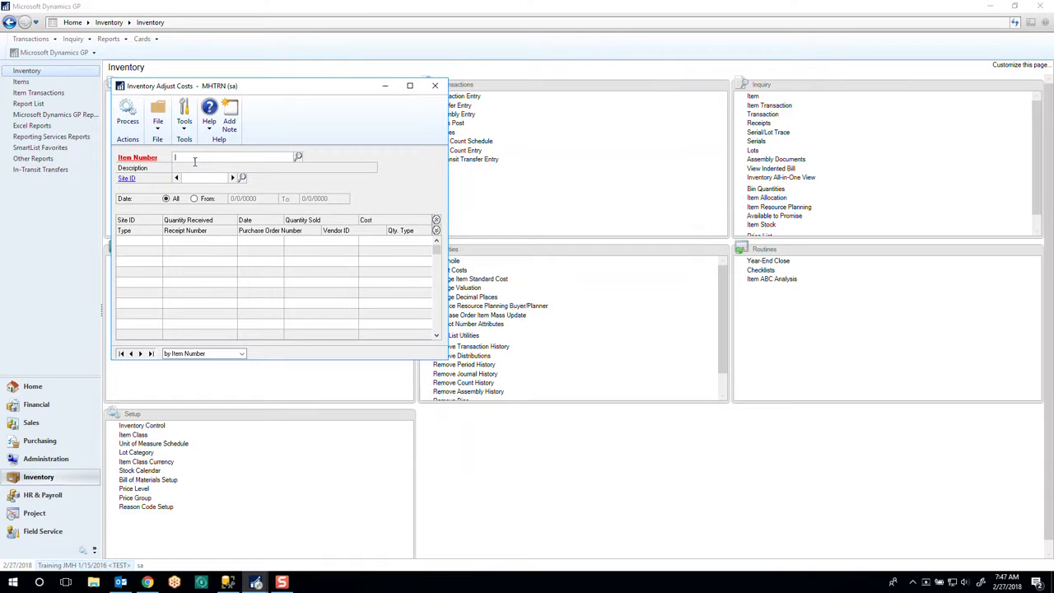
type("6A")
left_click(196, 167)
left_click(242, 178)
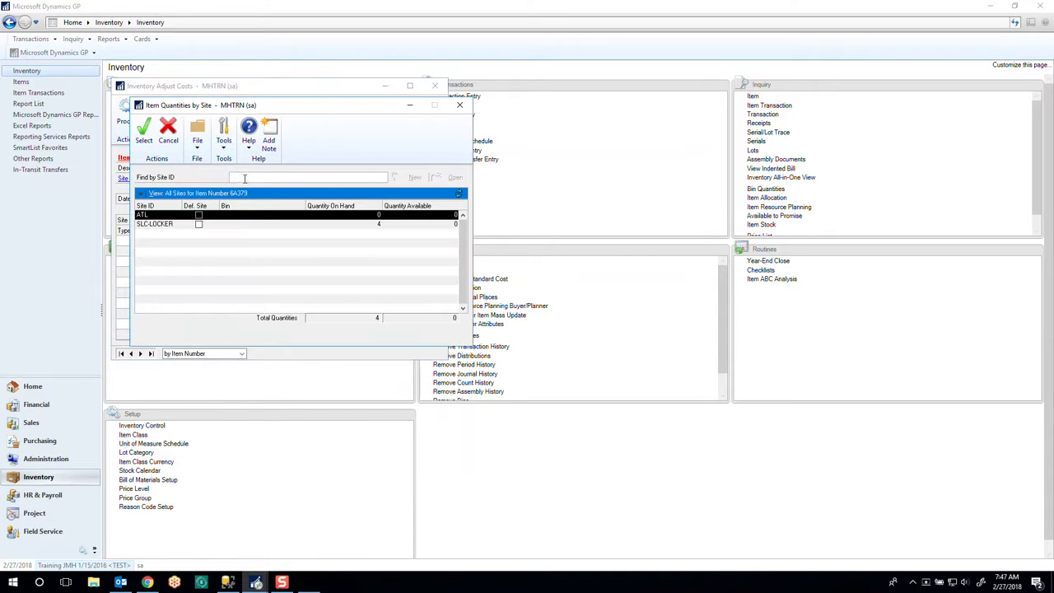
double_click(202, 218)
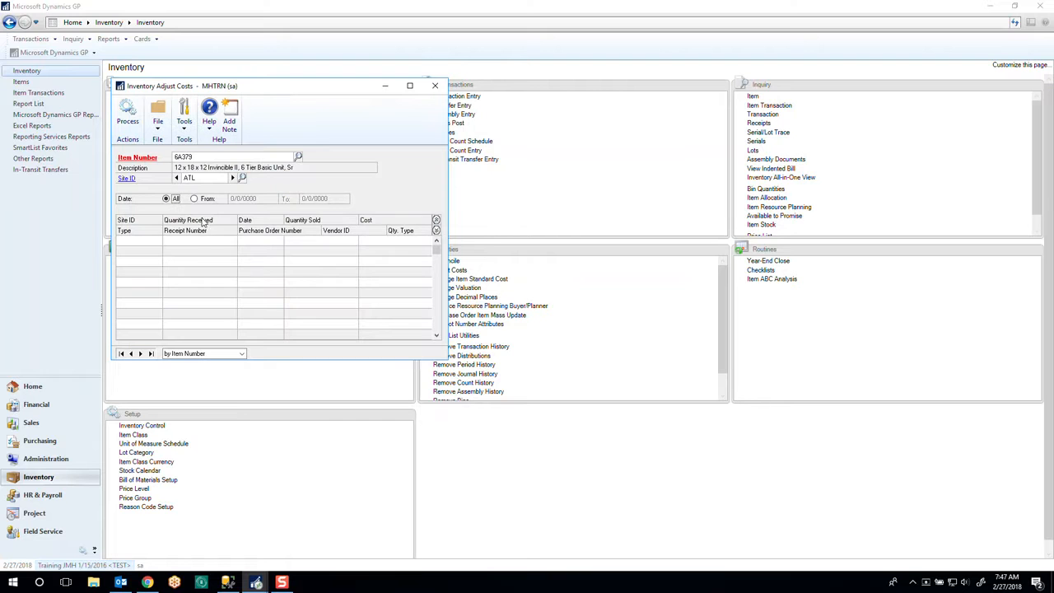
left_click(243, 178)
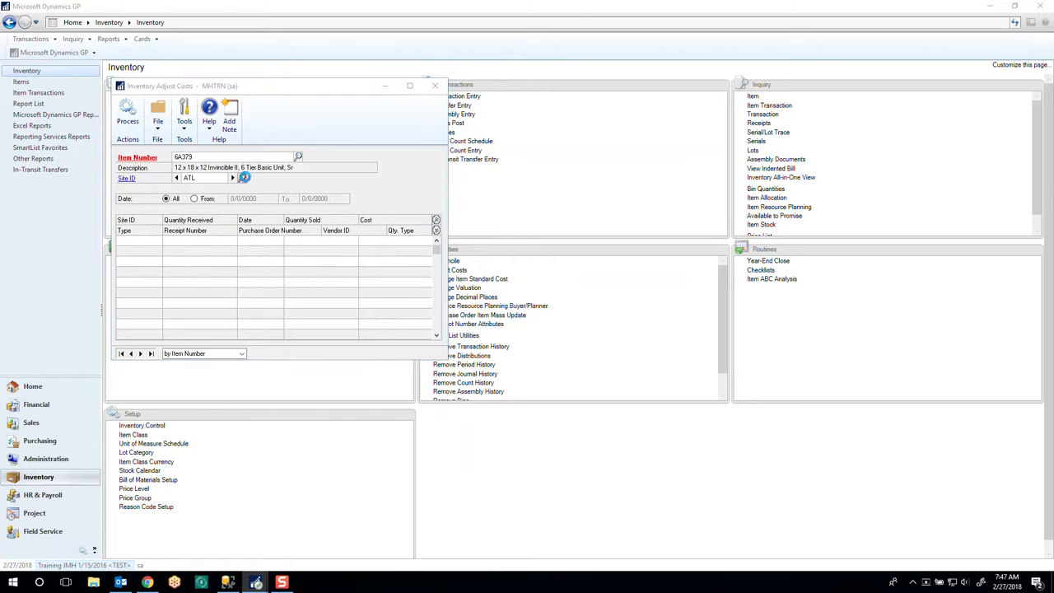
left_click(199, 225)
double_click(199, 225)
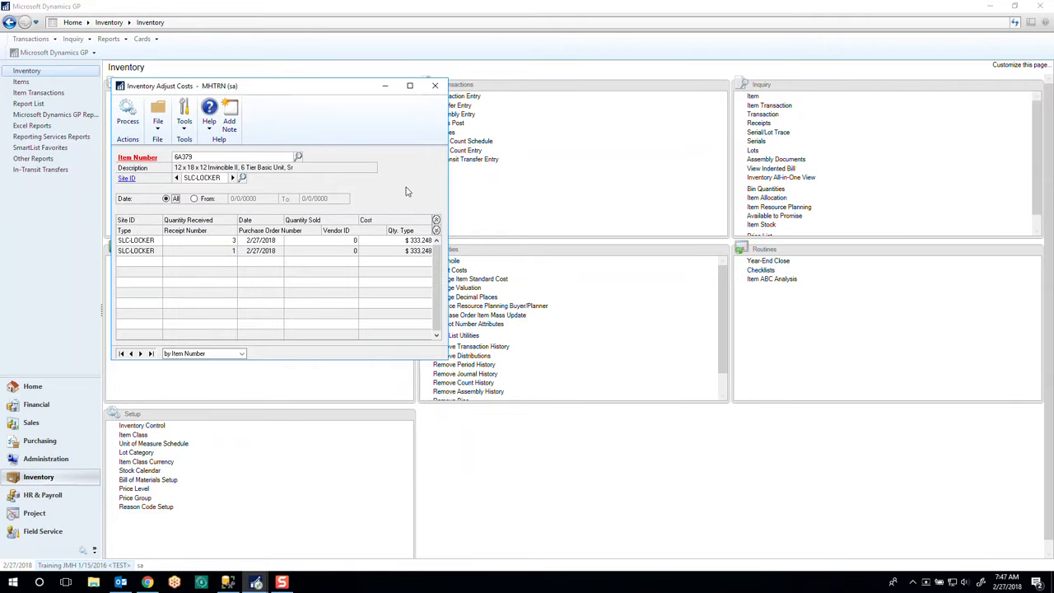
left_click(435, 86)
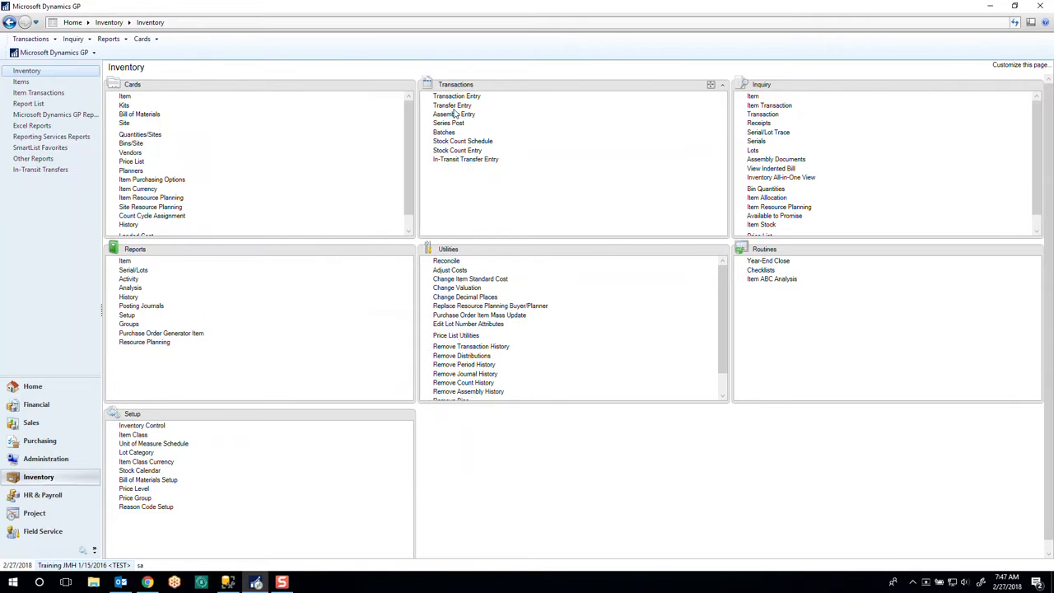
- Look up the transaction history of item 6A379 in Item Transaction Inquiry, covering all documents and dates
left_click(758, 107)
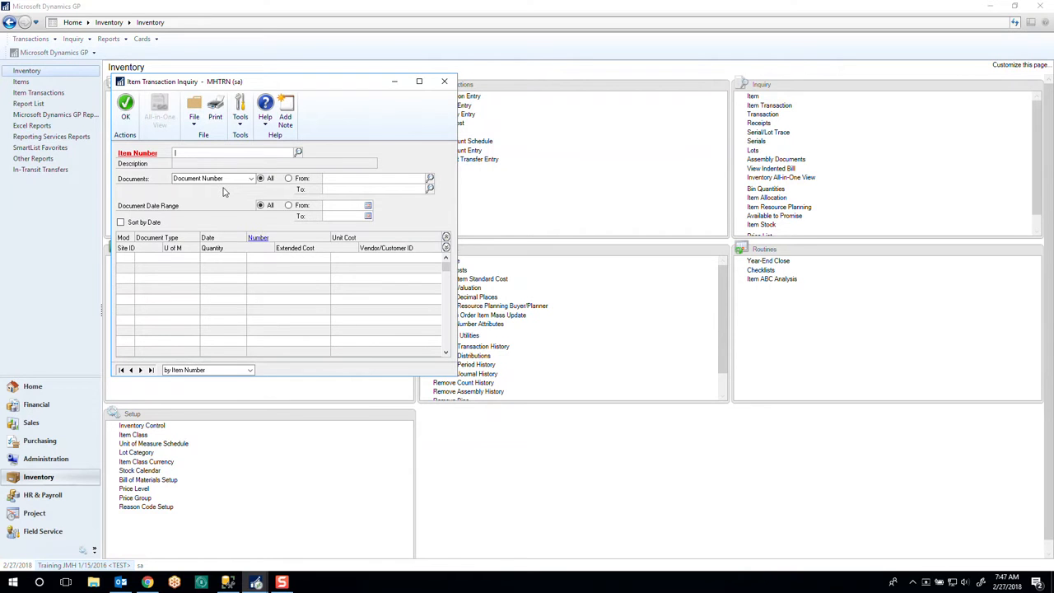
type("6A")
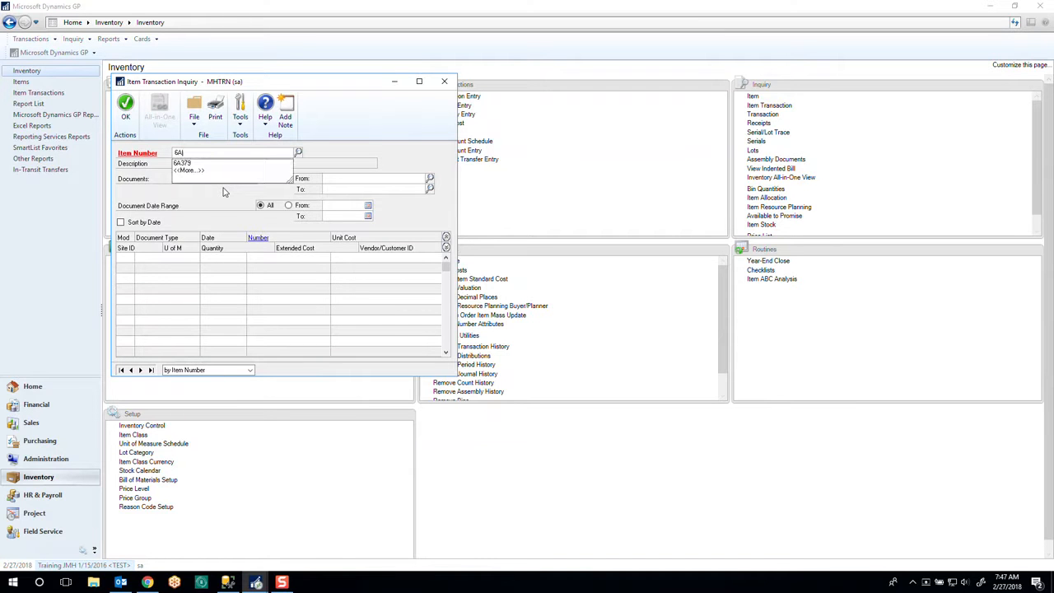
left_click(183, 164)
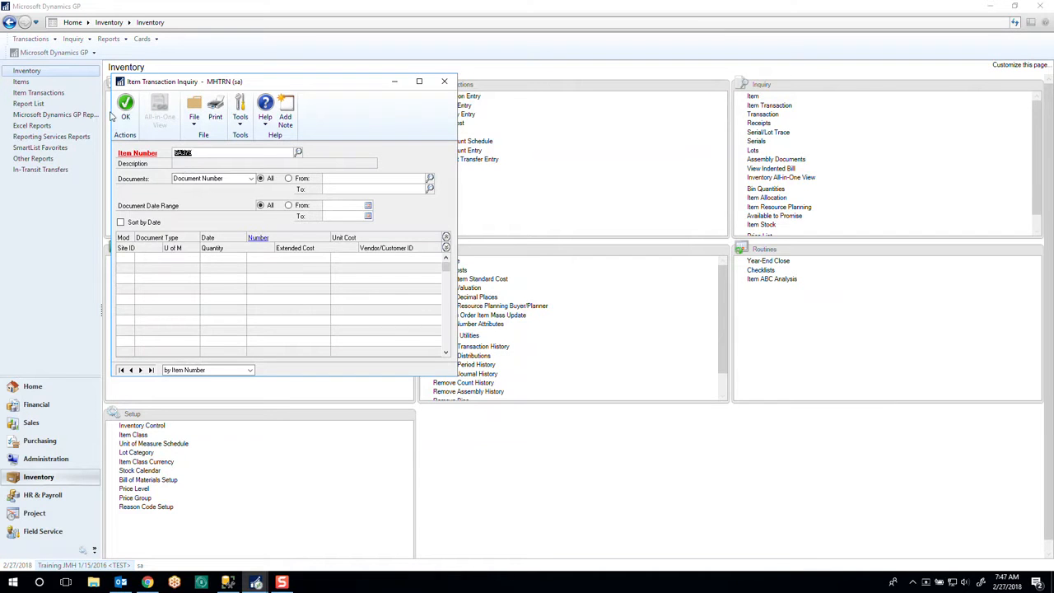
key("Tab")
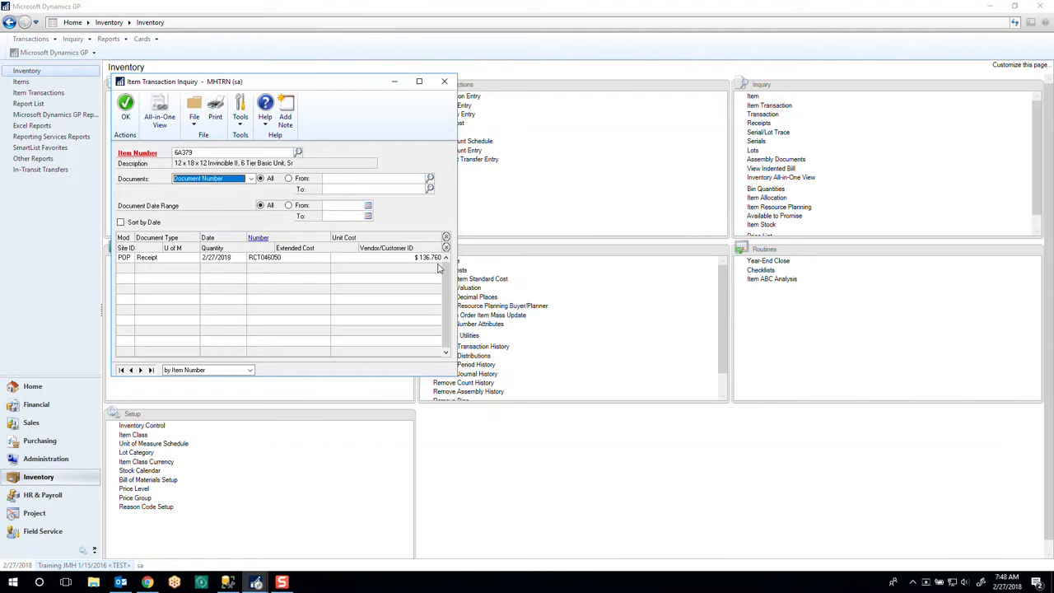
- Drill into the item's purchase receipt from the transaction list and select the 6A379 line to review its cost
left_click(264, 258)
left_click(260, 238)
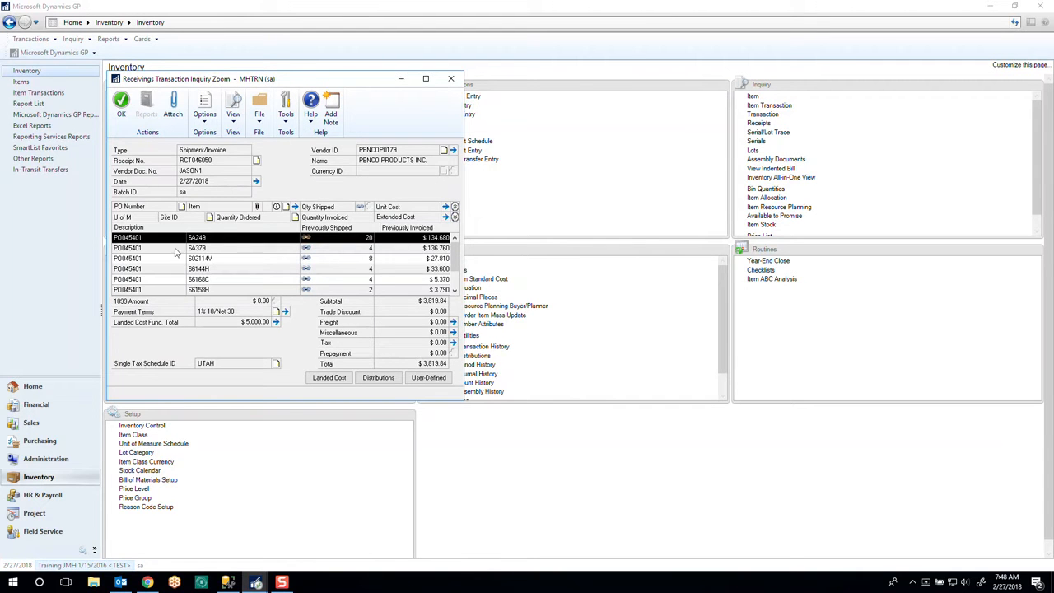
left_click(215, 252)
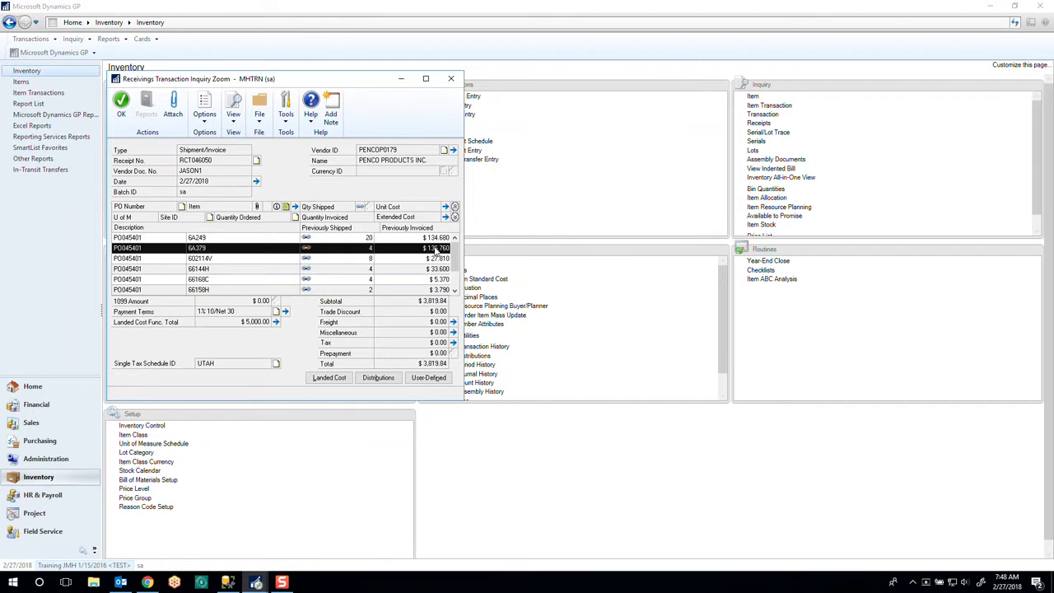